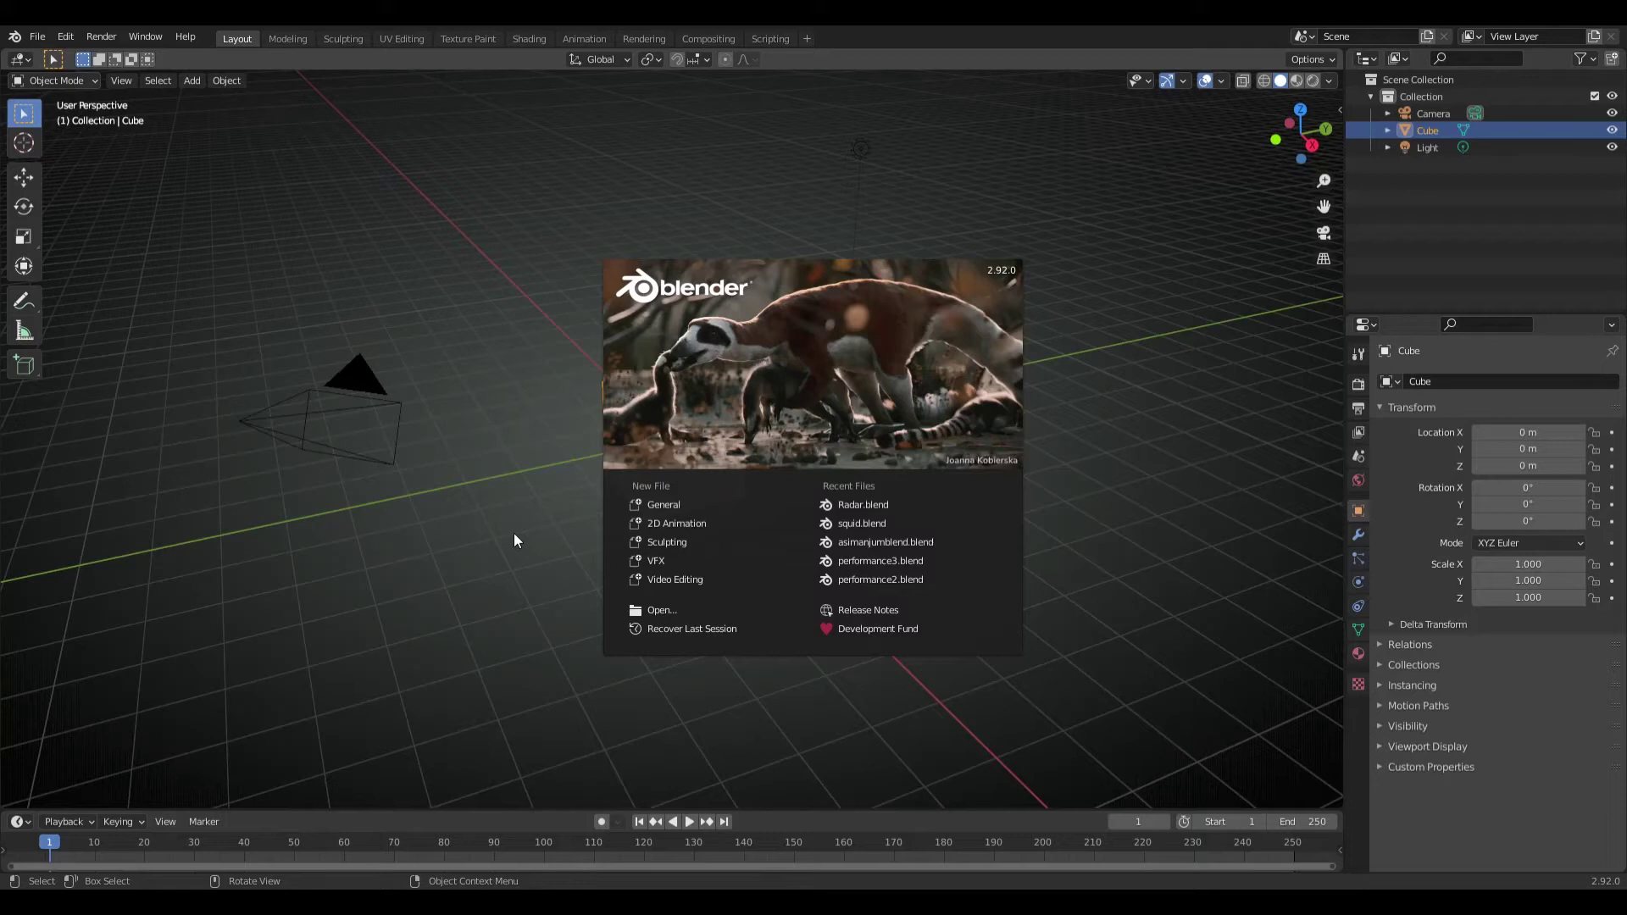
- Split the viewport in two and make the right half a Sverchok node editor with its sidebar hidden
{"action": "left_click", "coordinate": [495, 556]}
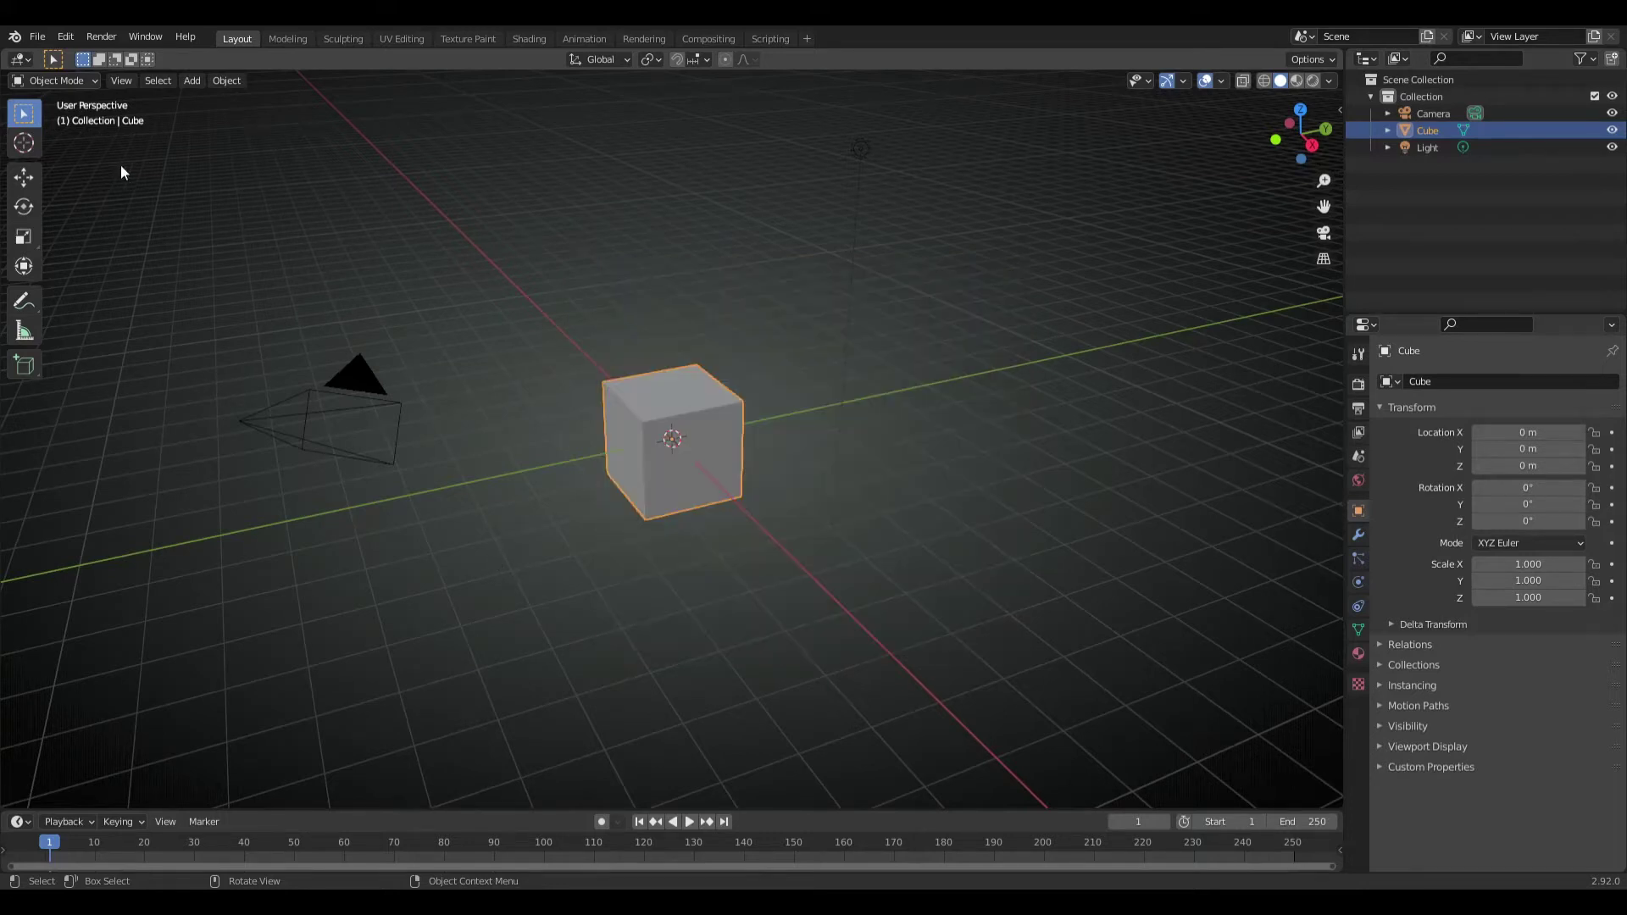
{"action": "left_click_drag", "start_coordinate": [3, 75], "coordinate": [660, 128]}
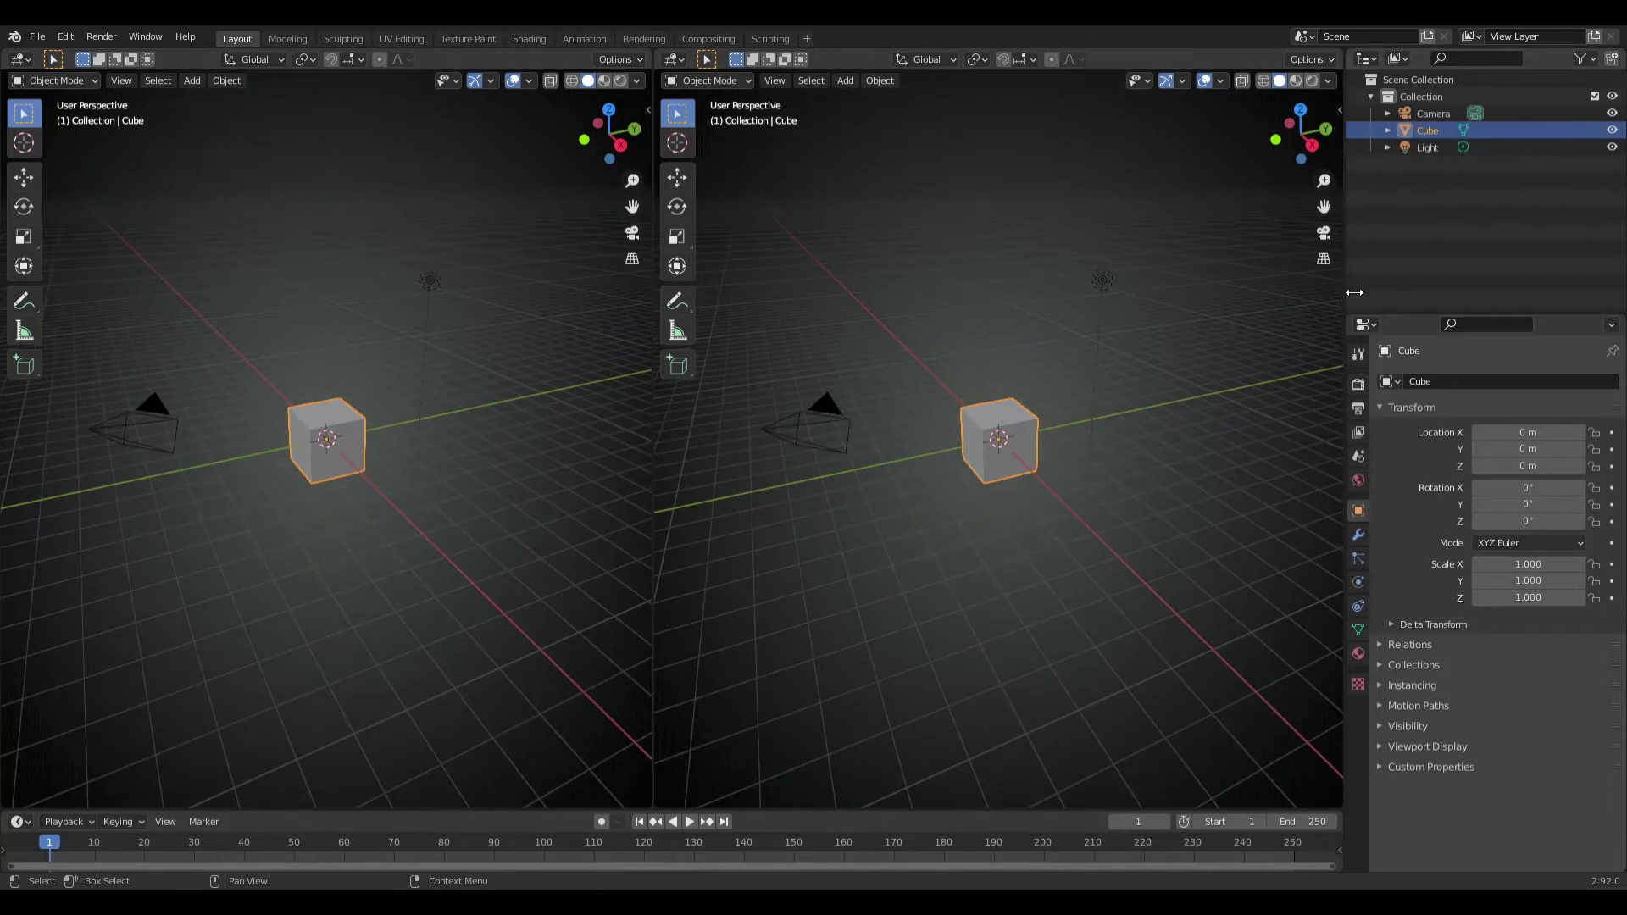
{"action": "left_click_drag", "start_coordinate": [1348, 288], "coordinate": [1601, 305]}
{"action": "left_click", "coordinate": [675, 63]}
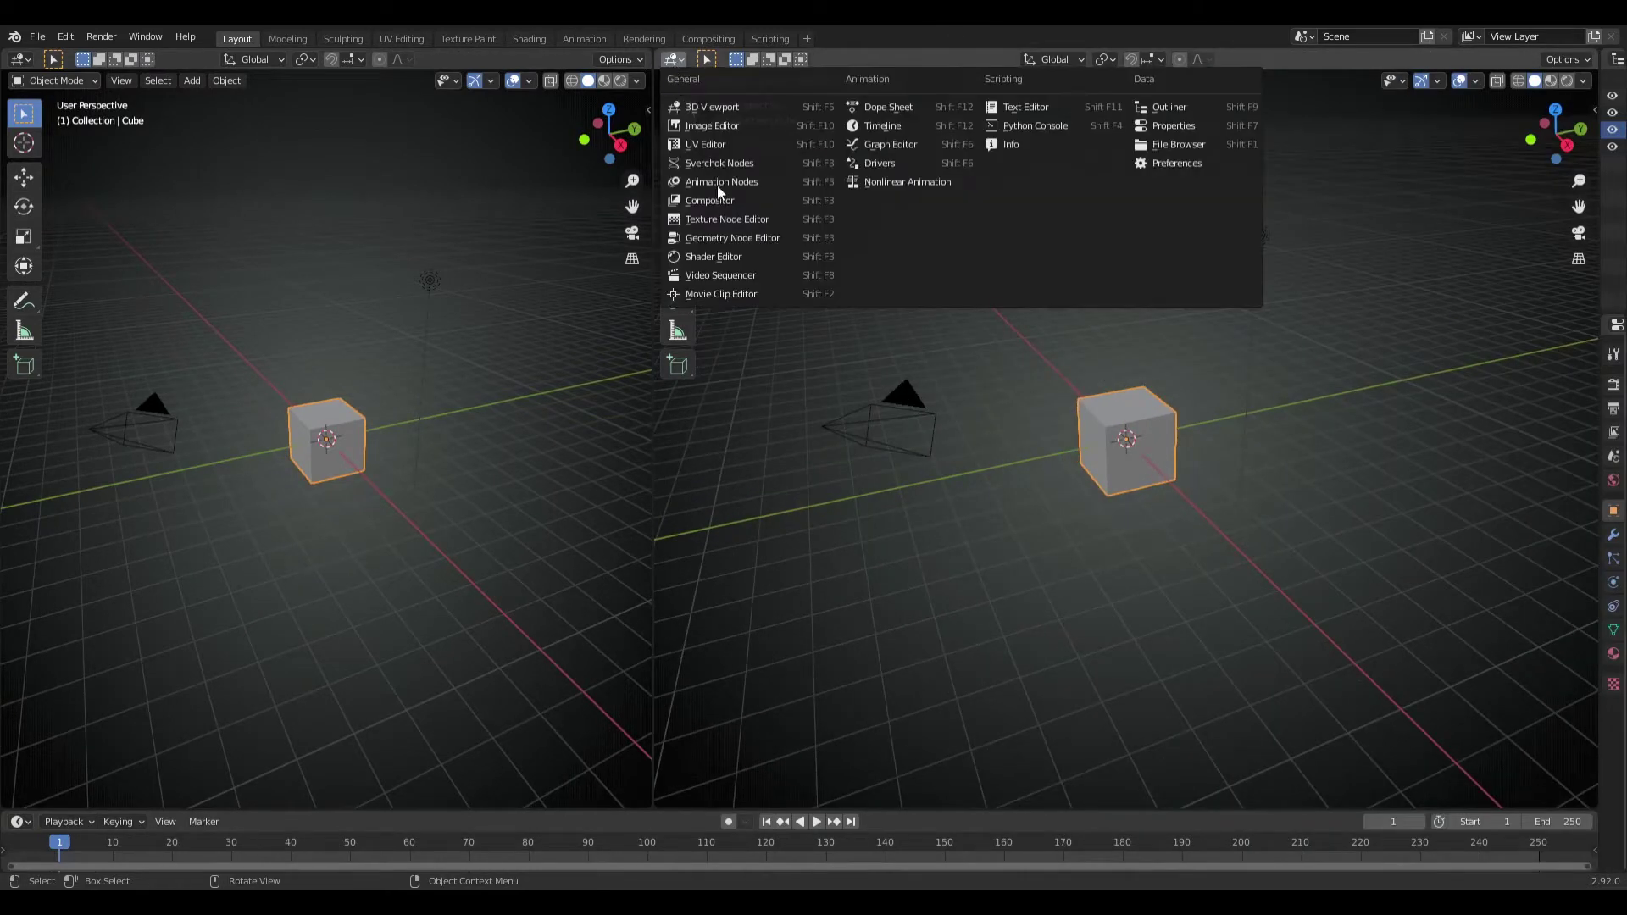
{"action": "left_click", "coordinate": [728, 166]}
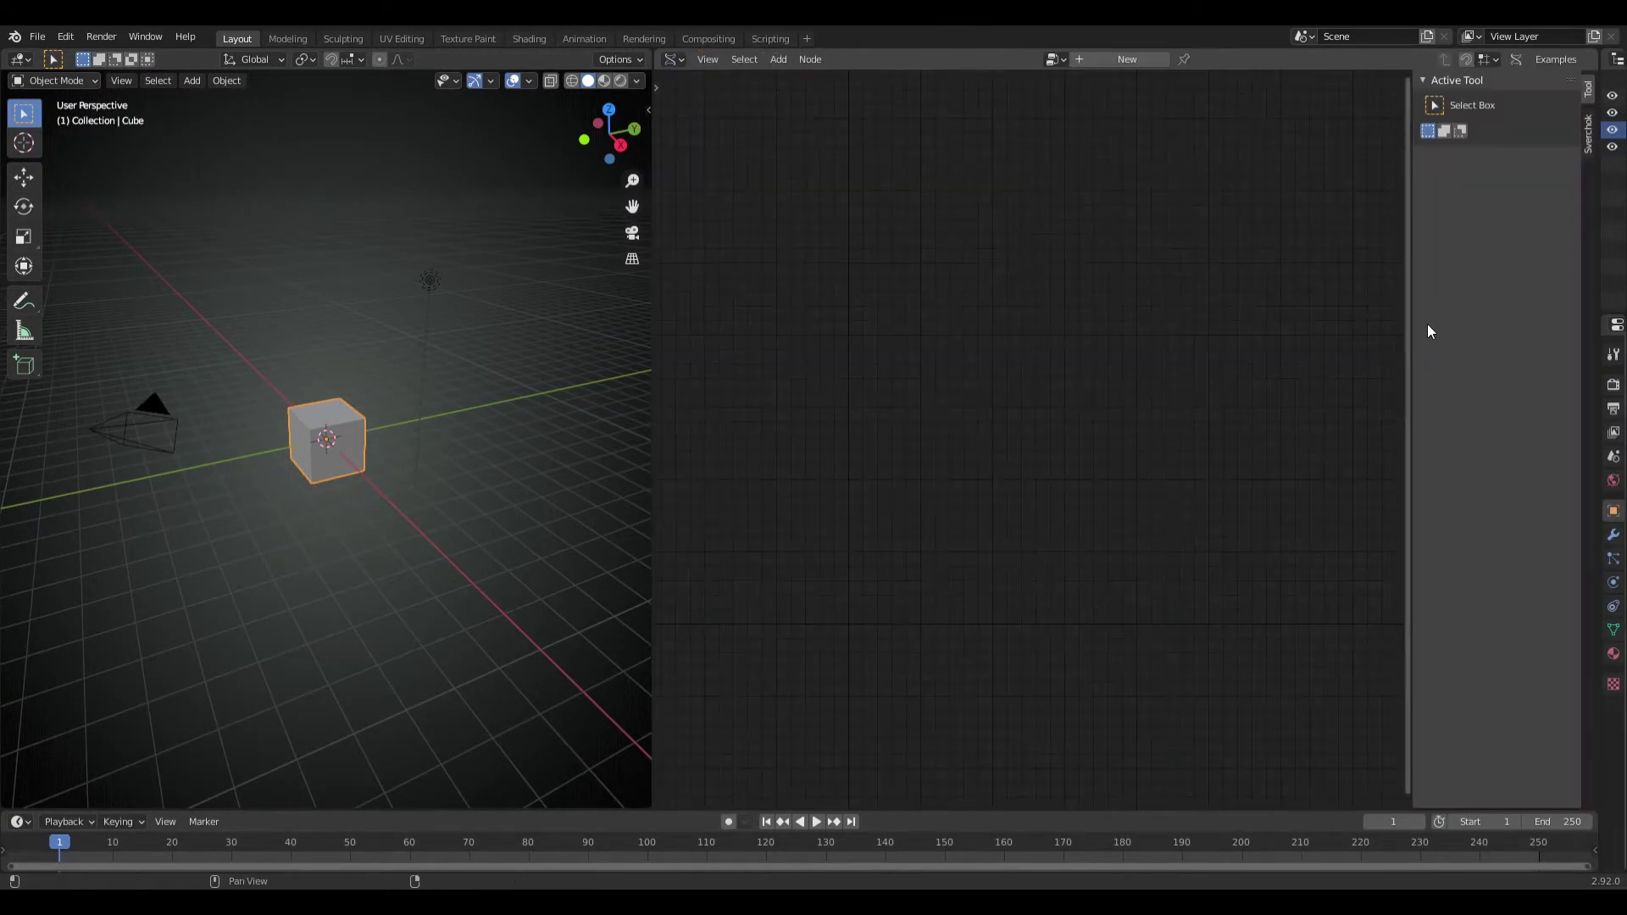
{"action": "left_click_drag", "start_coordinate": [1407, 332], "coordinate": [1585, 332]}
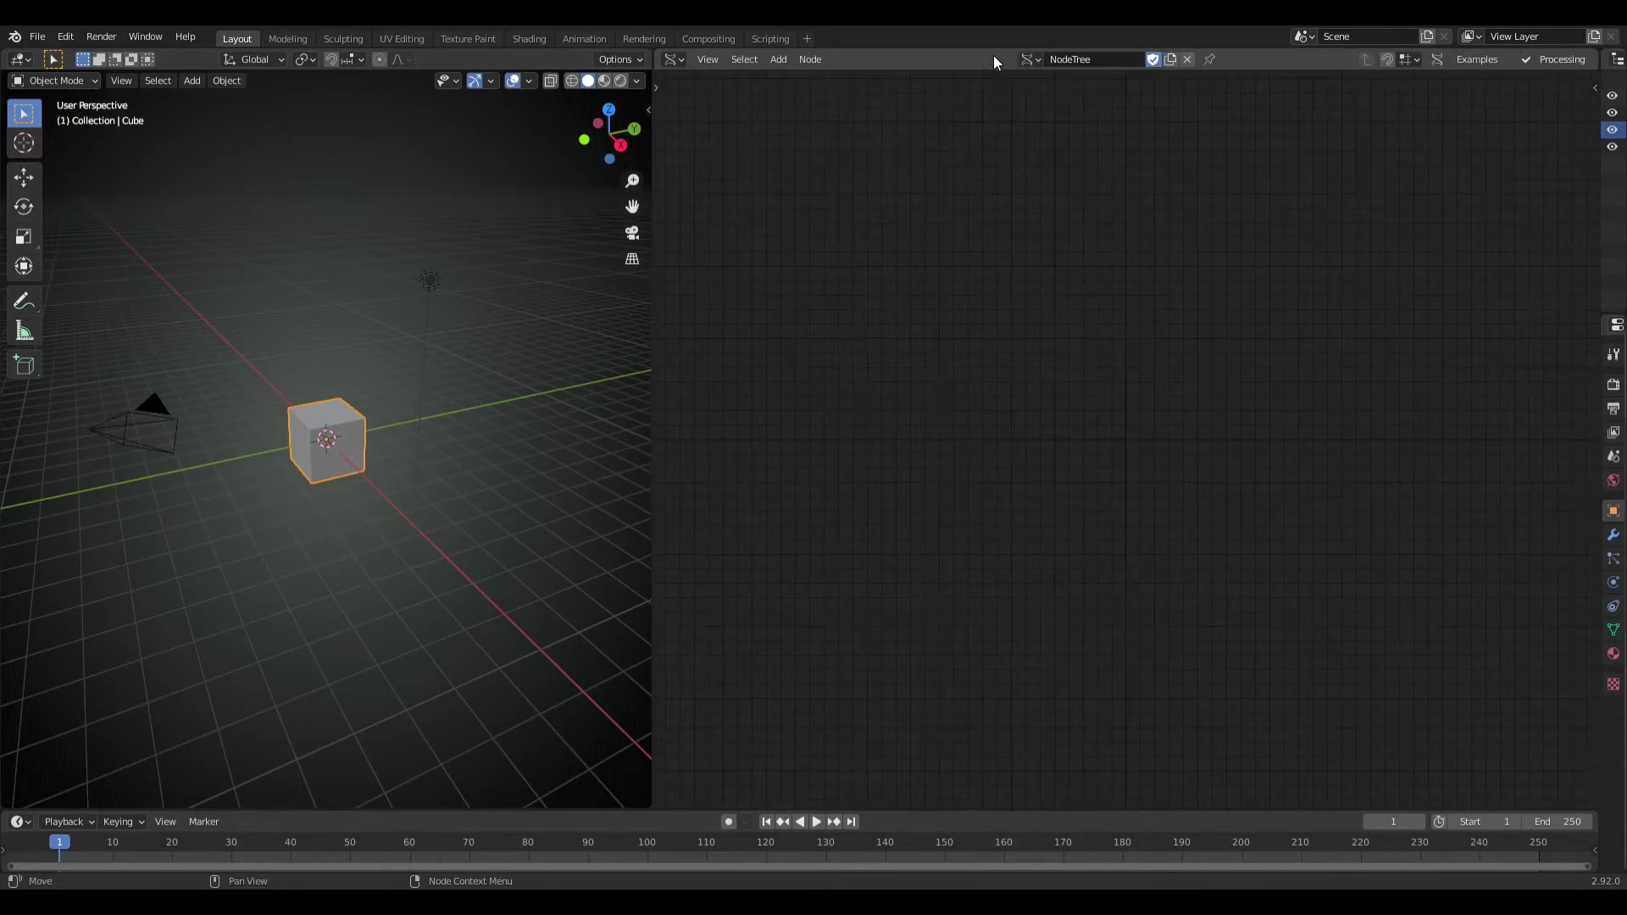
- Place a Transforms > Bend object along path node, then delete the default cube from the scene
{"action": "left_click", "coordinate": [776, 59]}
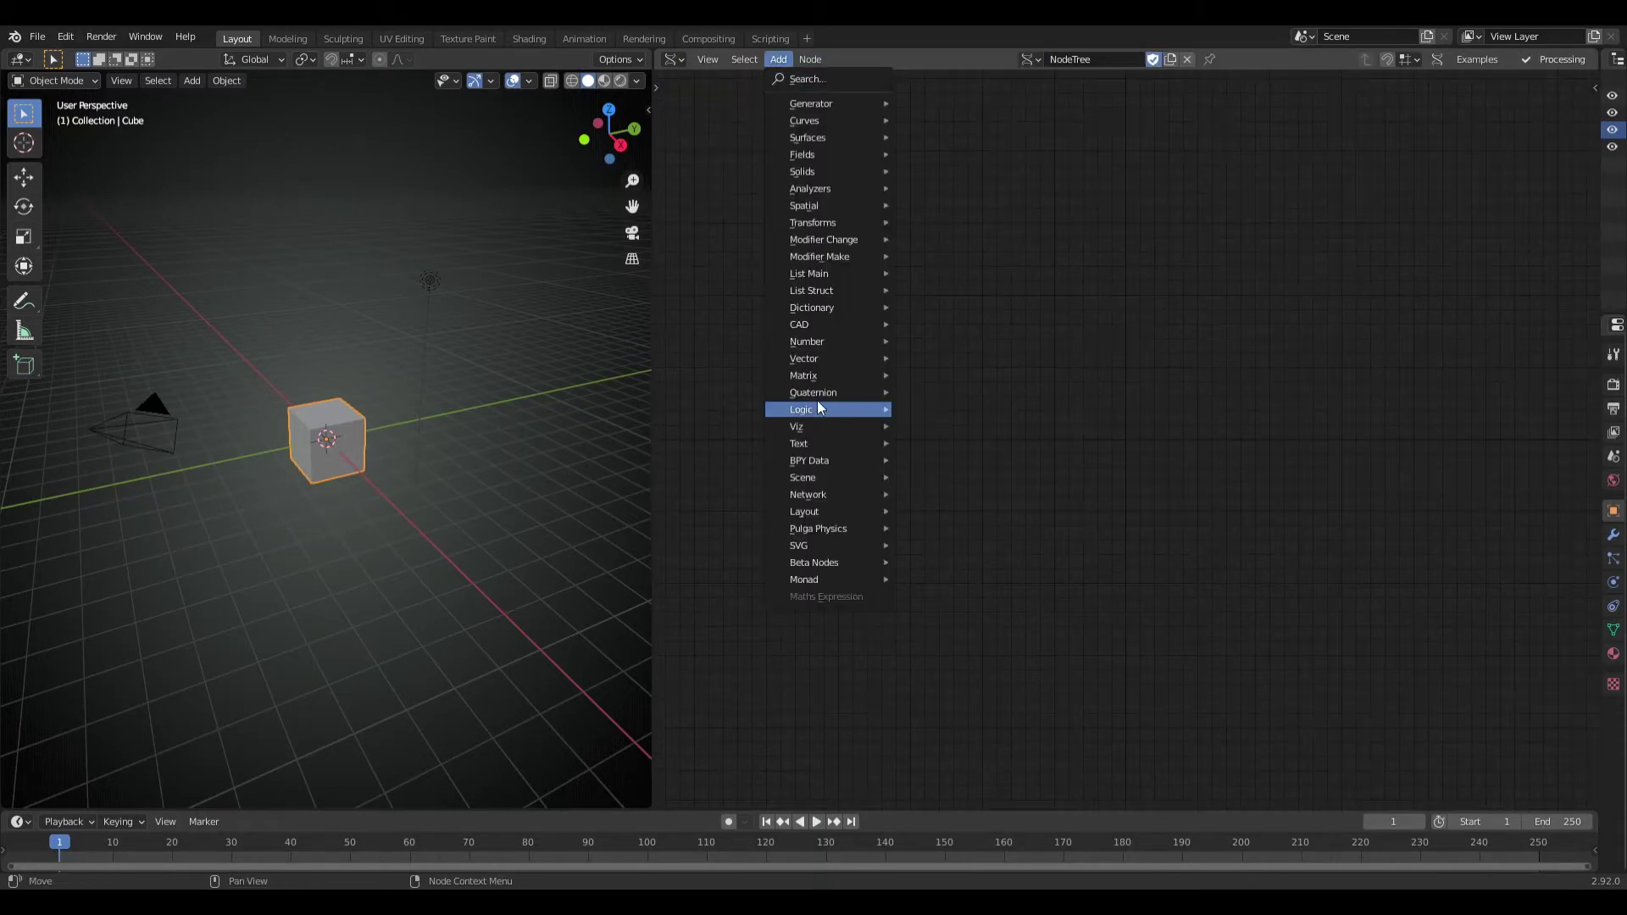
{"action": "mouse_move", "coordinate": [813, 222]}
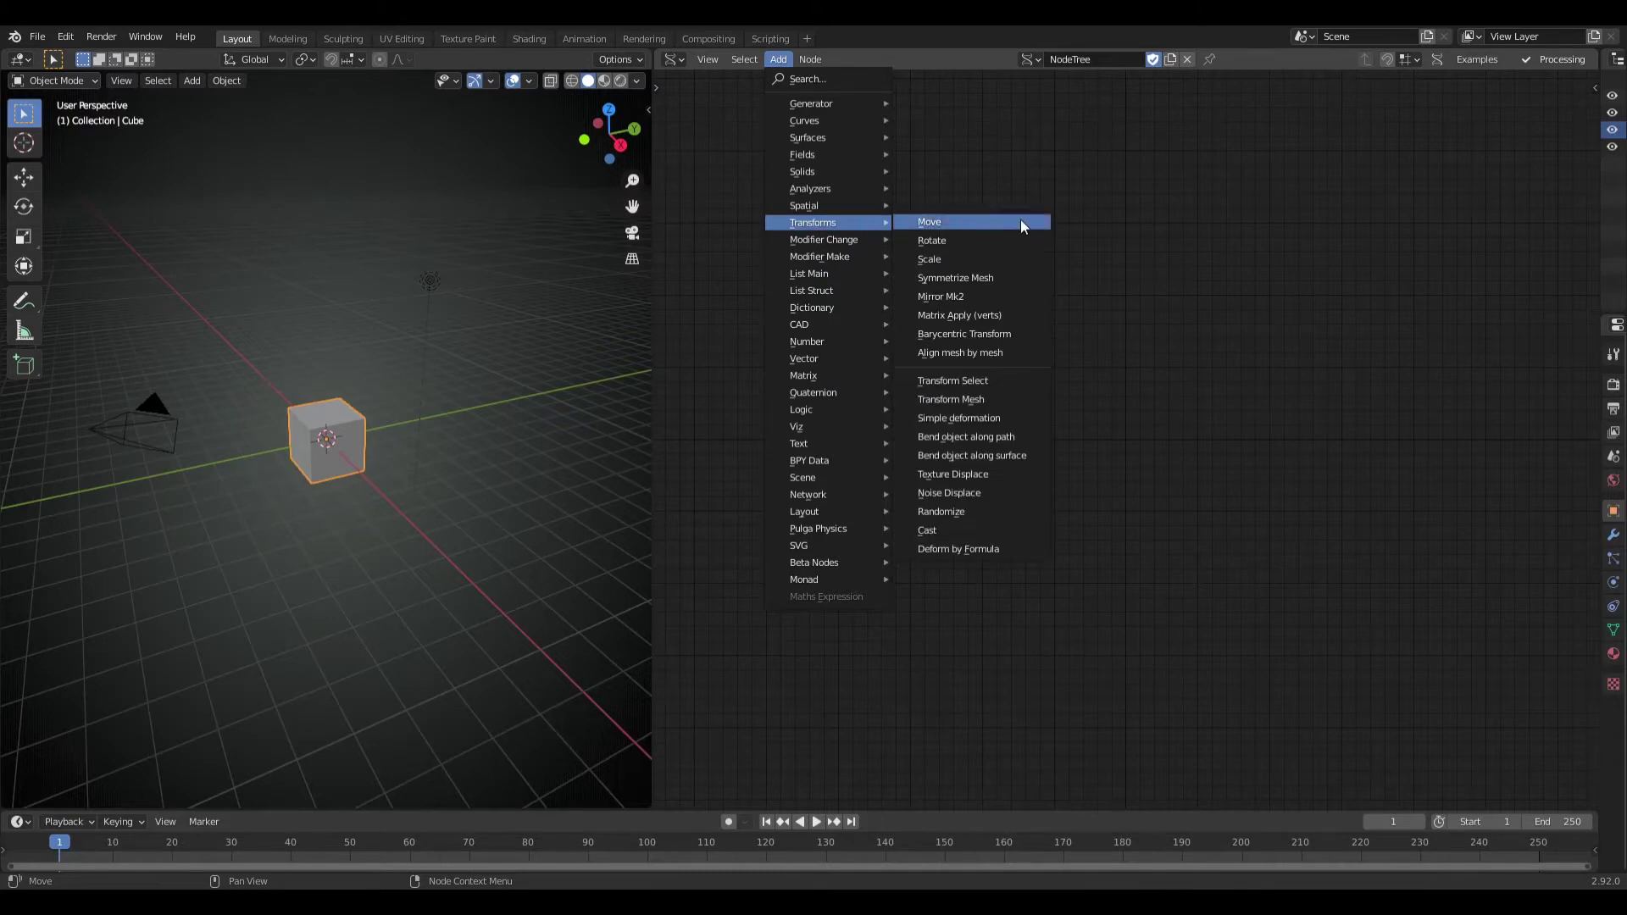
{"action": "left_click", "coordinate": [975, 439]}
{"action": "scroll", "coordinate": [998, 539], "scroll_direction": "up", "scroll_amount": 1}
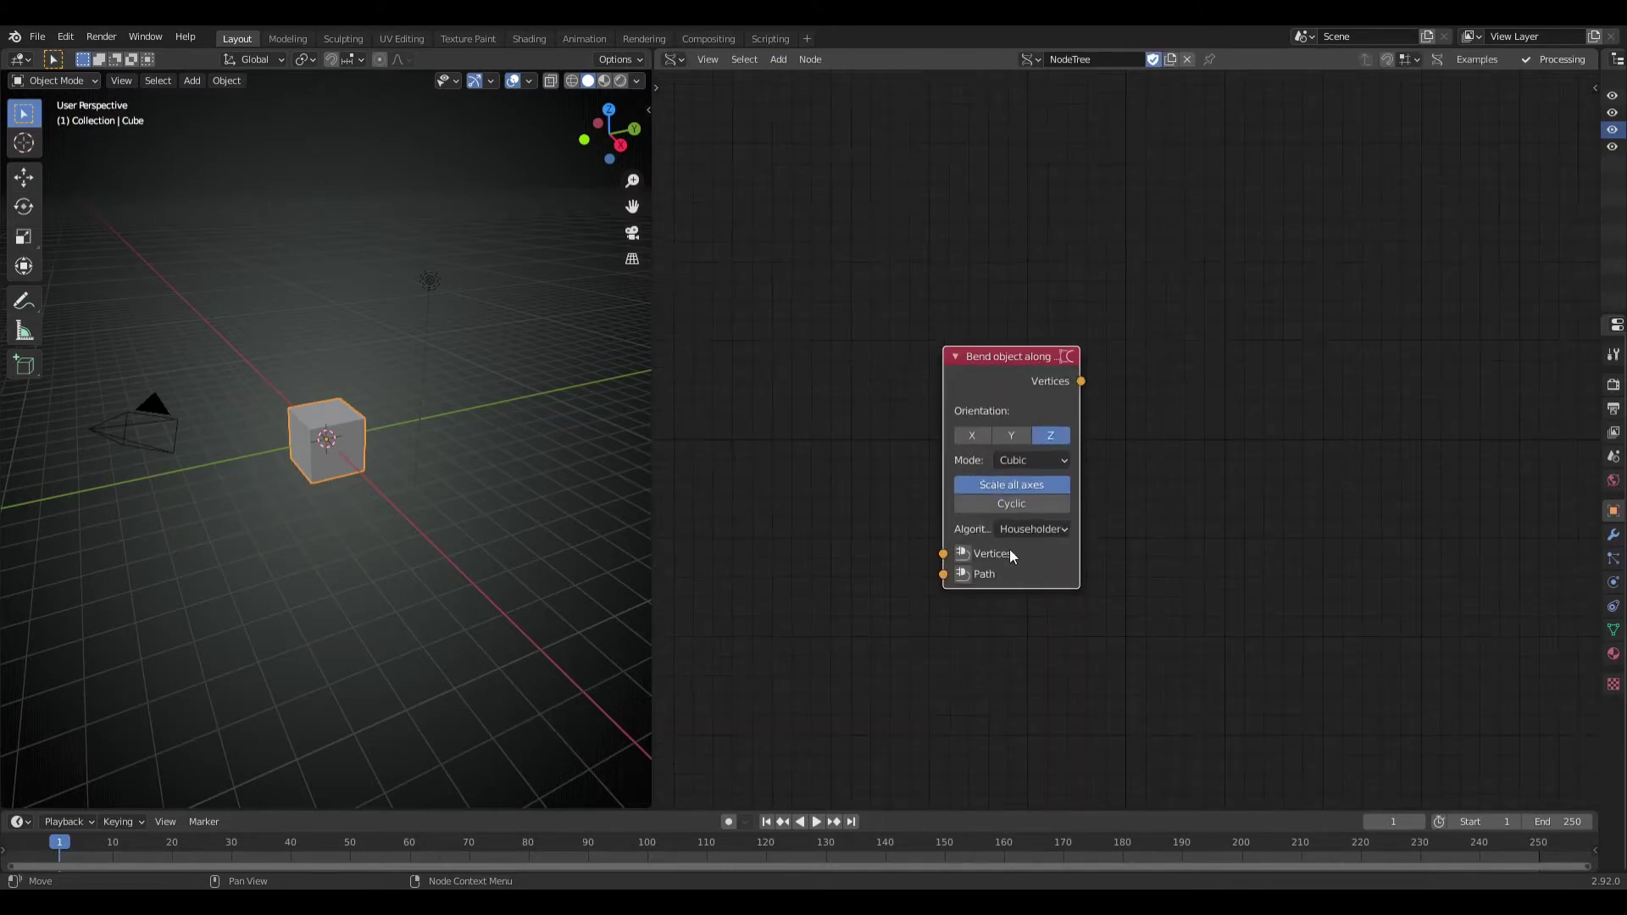
{"action": "left_click", "coordinate": [1064, 387]}
{"action": "right_click", "coordinate": [347, 456]}
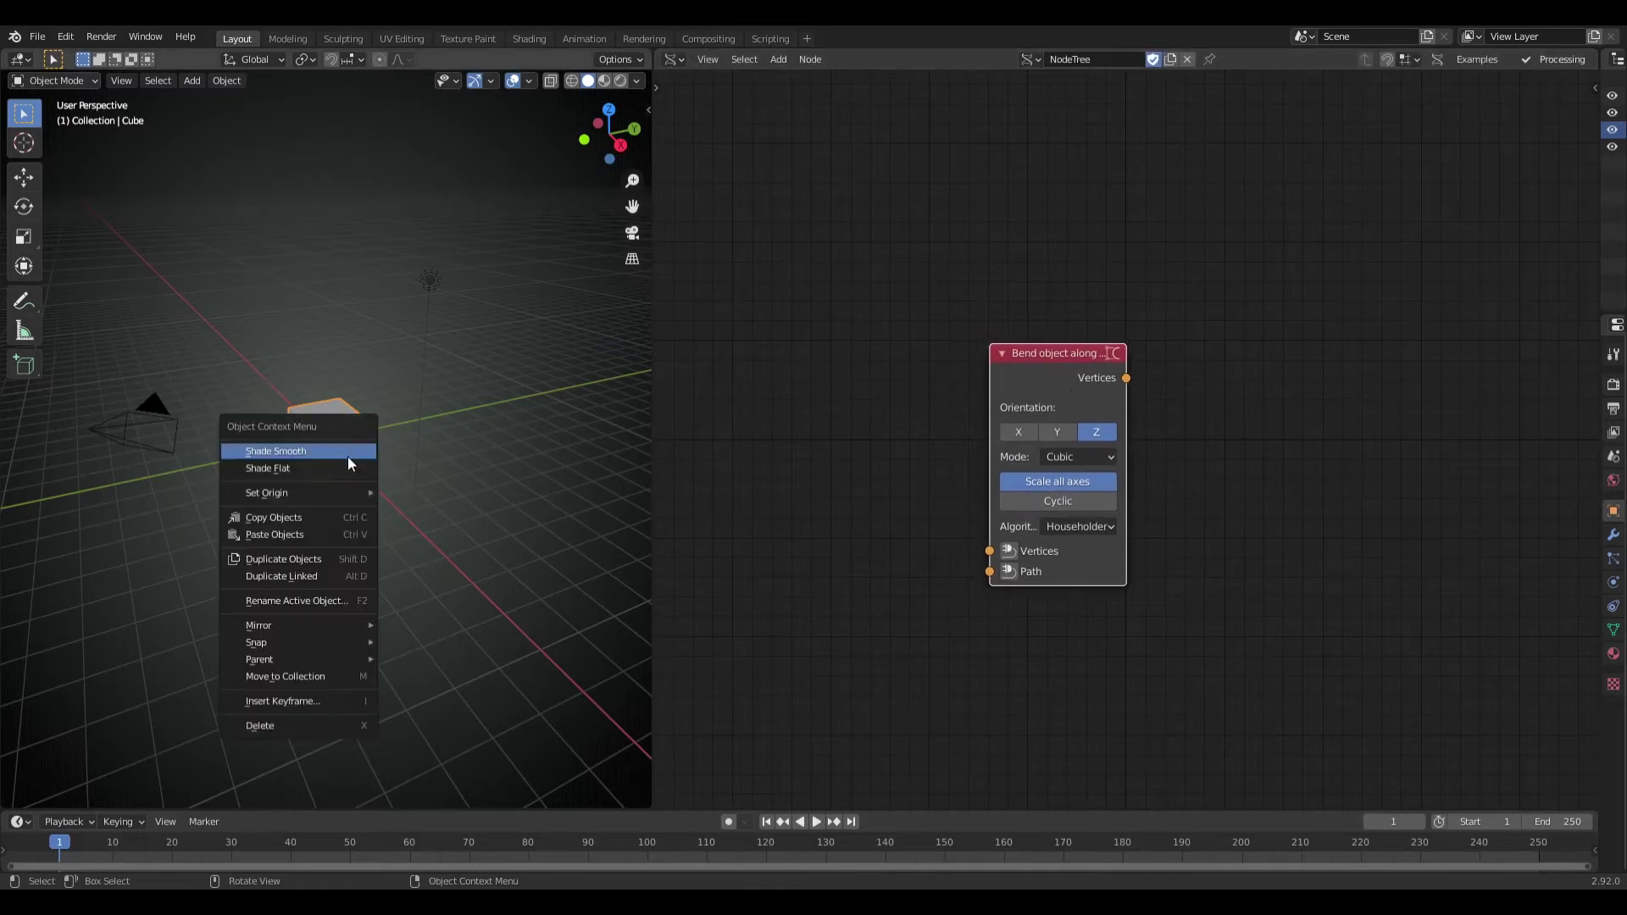
{"action": "left_click", "coordinate": [296, 726]}
- Add a Mesh viewer node and link the bend node's Vertices output into it
{"action": "left_click", "coordinate": [778, 59]}
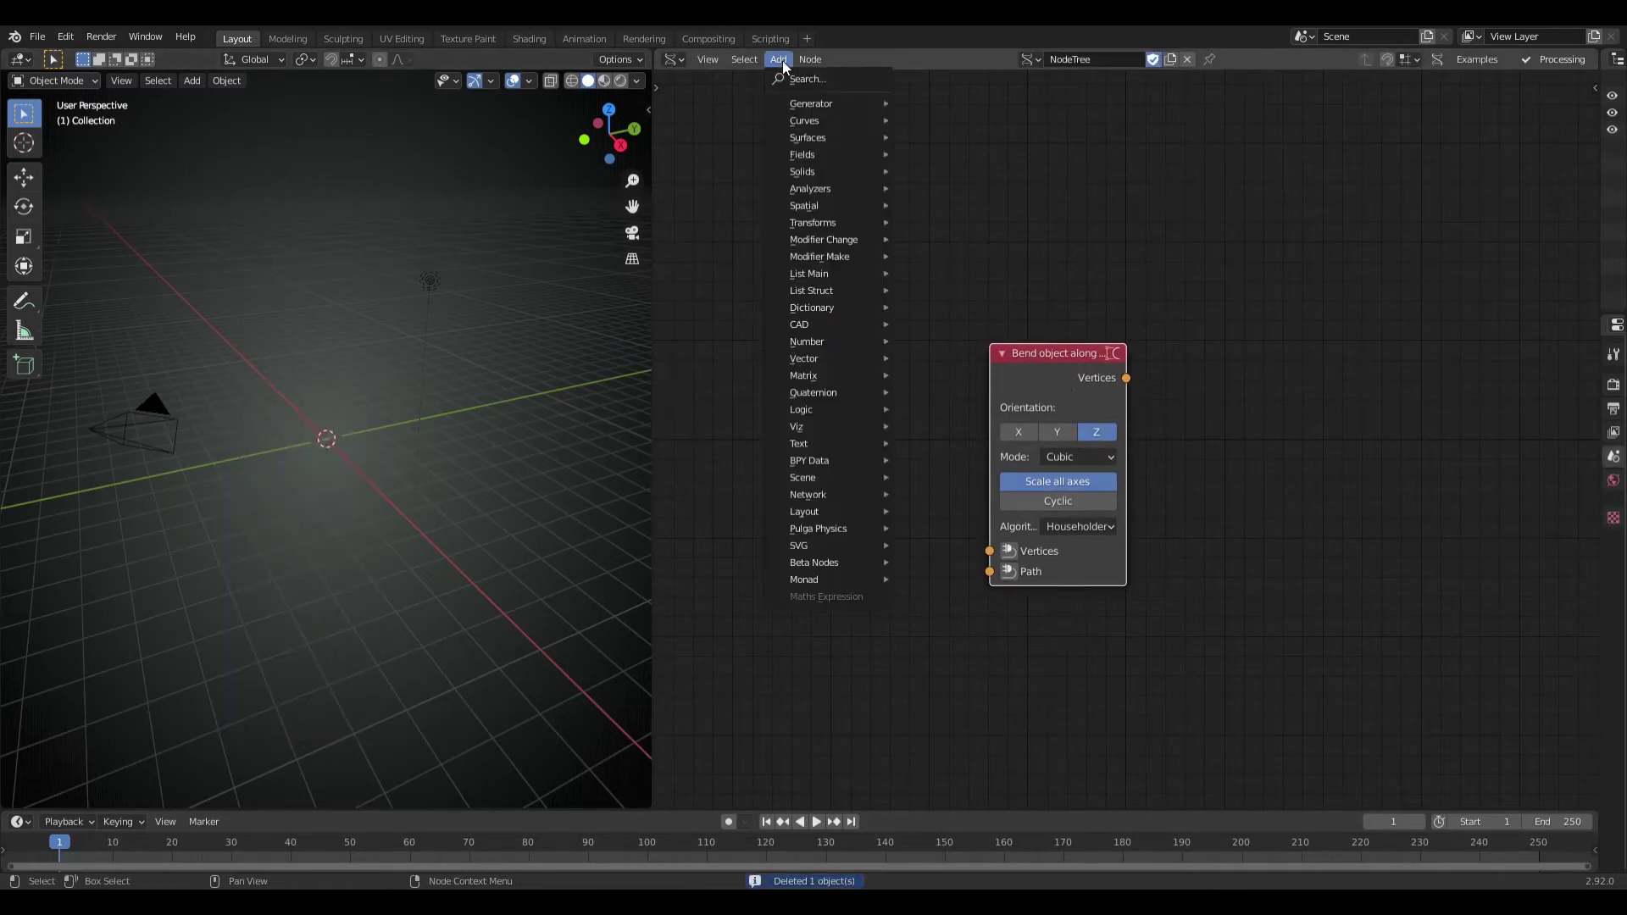
{"action": "mouse_move", "coordinate": [804, 476]}
{"action": "left_click", "coordinate": [953, 543]}
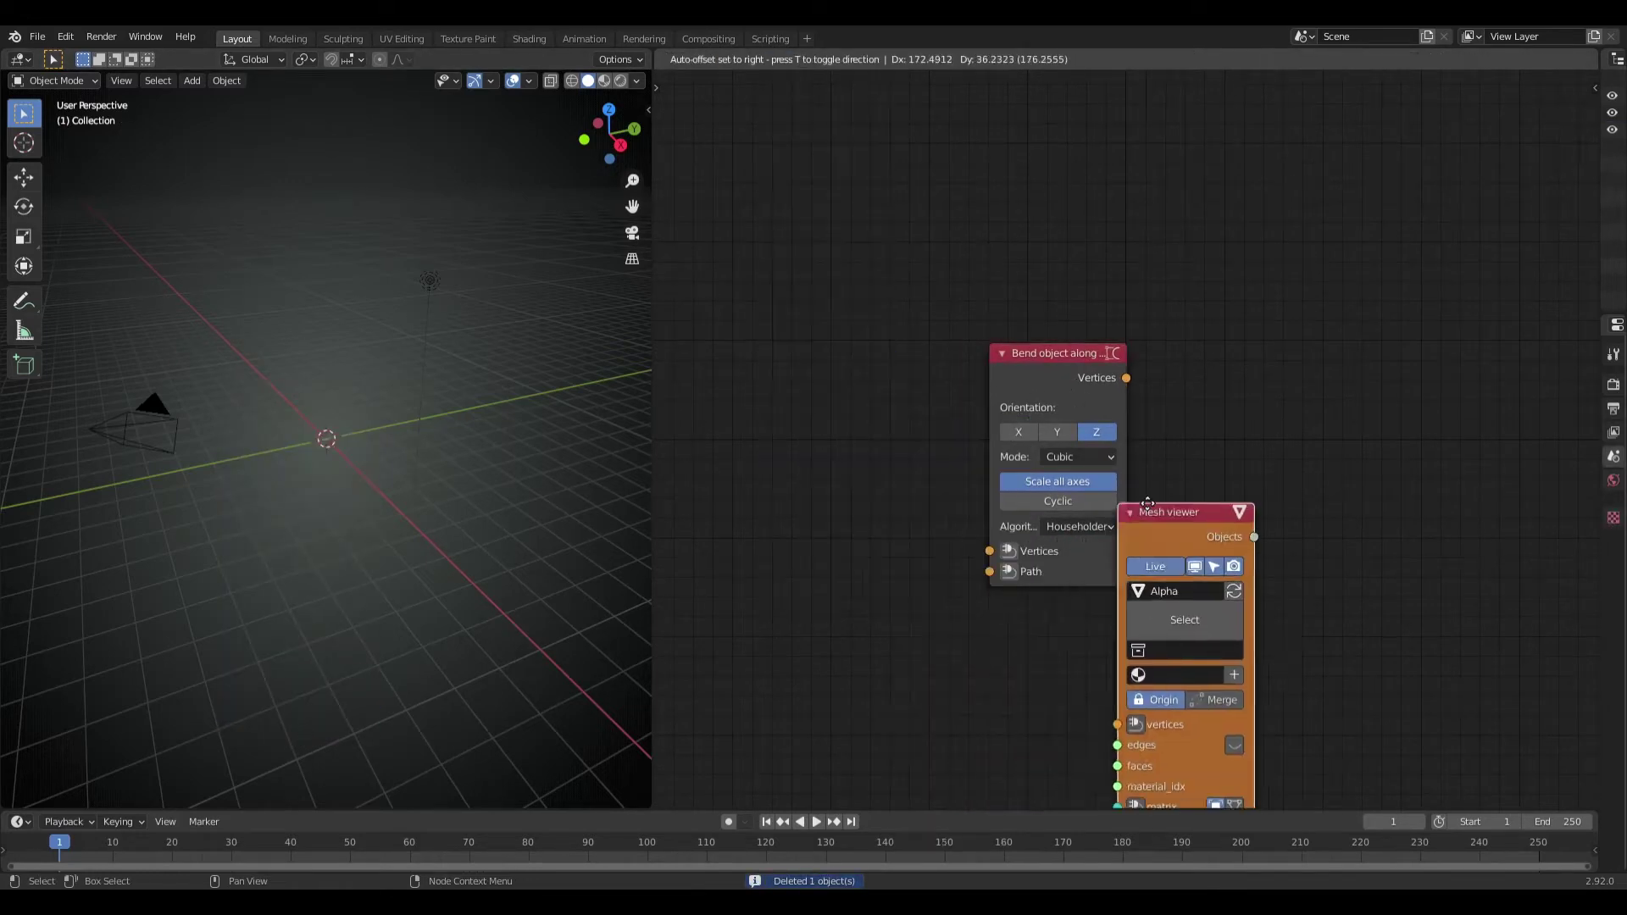
{"action": "left_click", "coordinate": [1272, 329]}
{"action": "left_click_drag", "start_coordinate": [1105, 389], "coordinate": [1271, 543]}
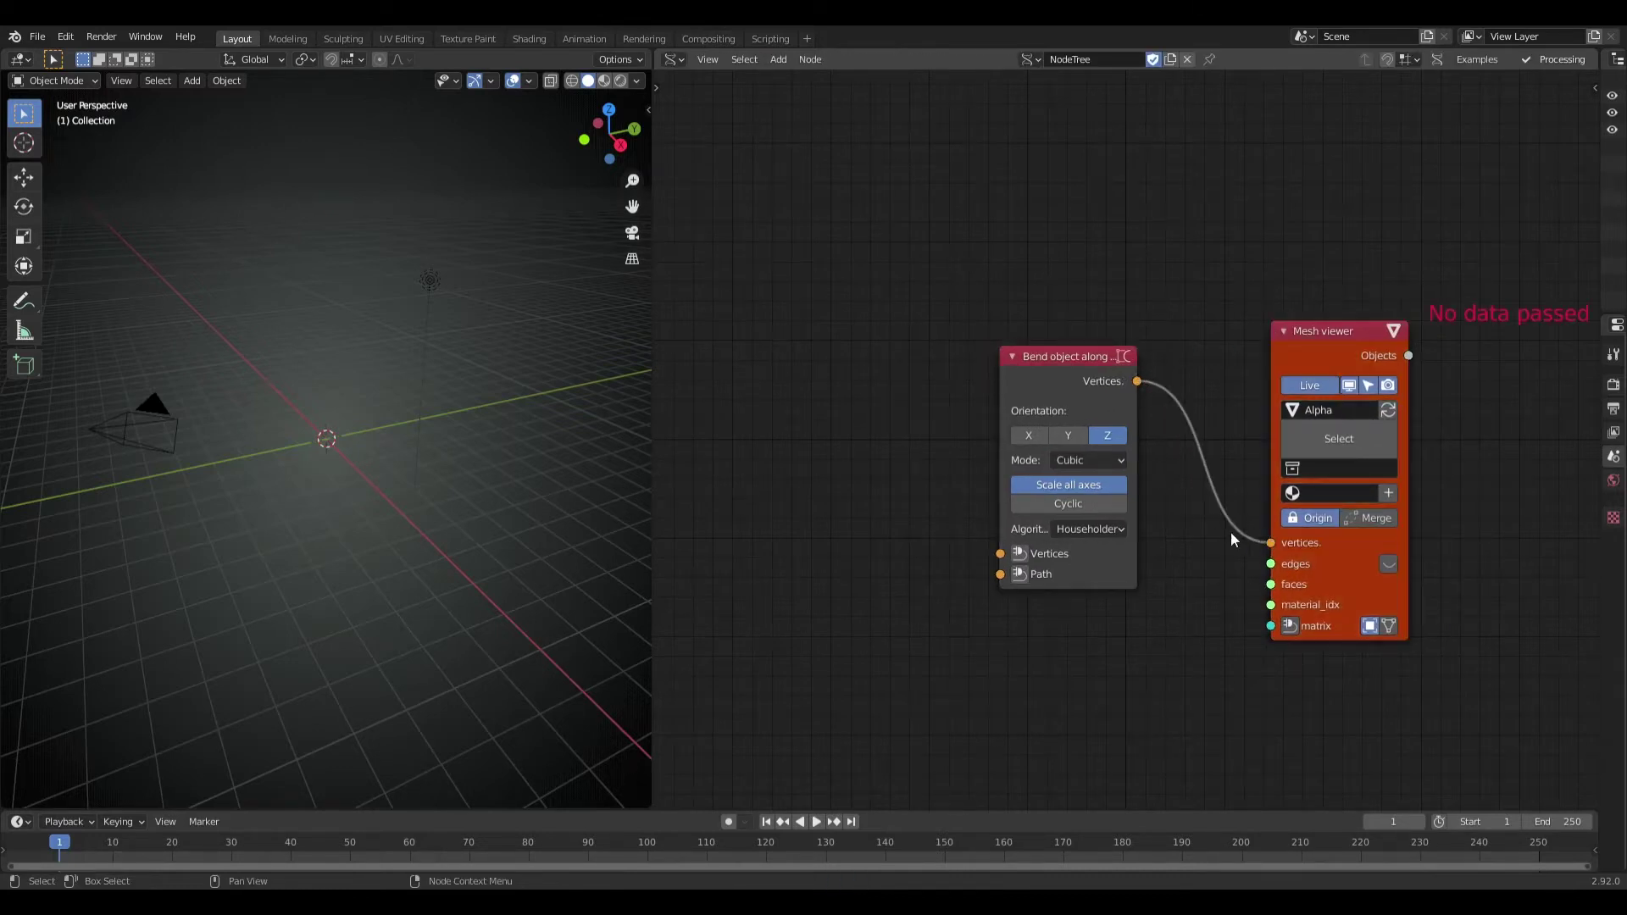
- Add Arc 3pt and Evaluate Curve nodes, connecting the Arc output to Evaluate Curve's Curve input
{"action": "left_click", "coordinate": [780, 58]}
{"action": "mouse_move", "coordinate": [805, 120]}
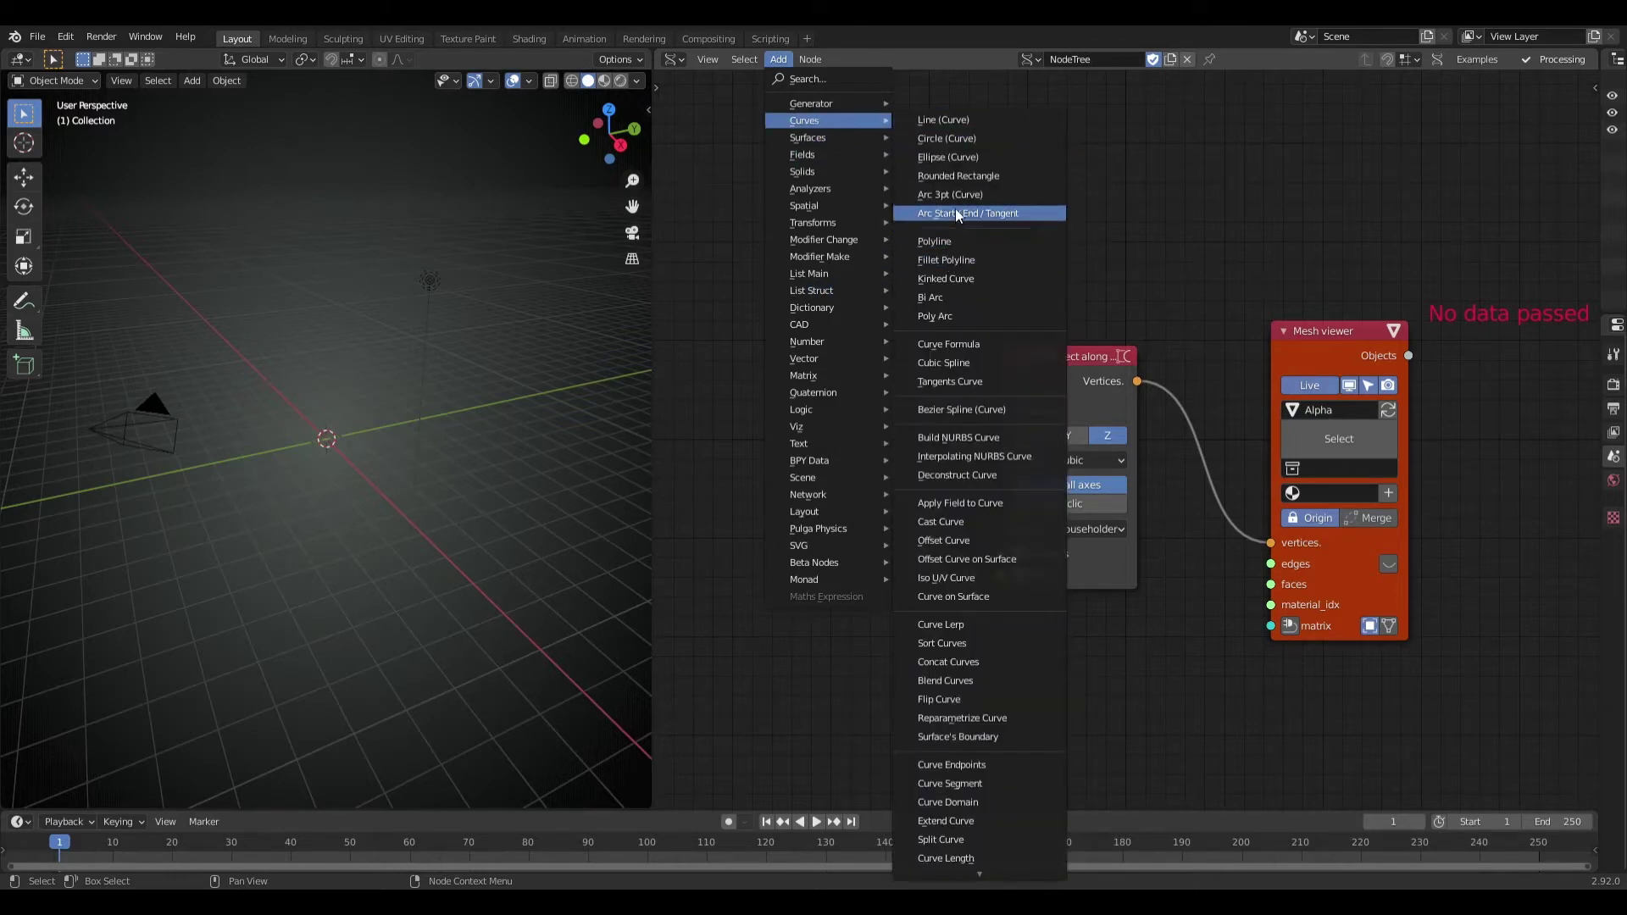
{"action": "left_click", "coordinate": [954, 194]}
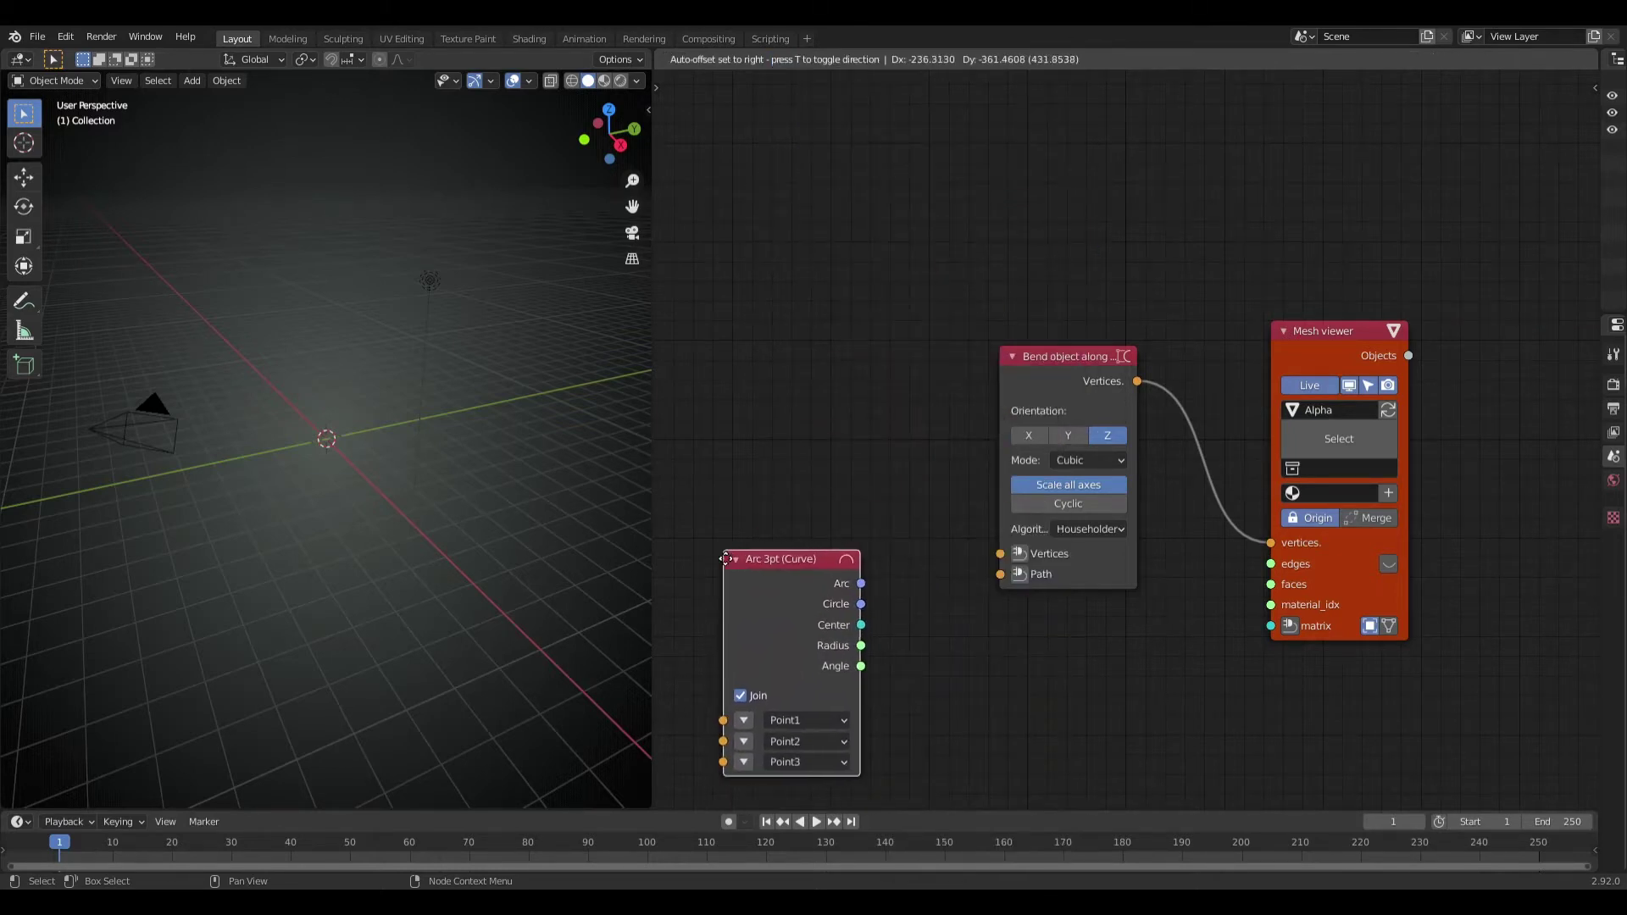
{"action": "left_click", "coordinate": [709, 563]}
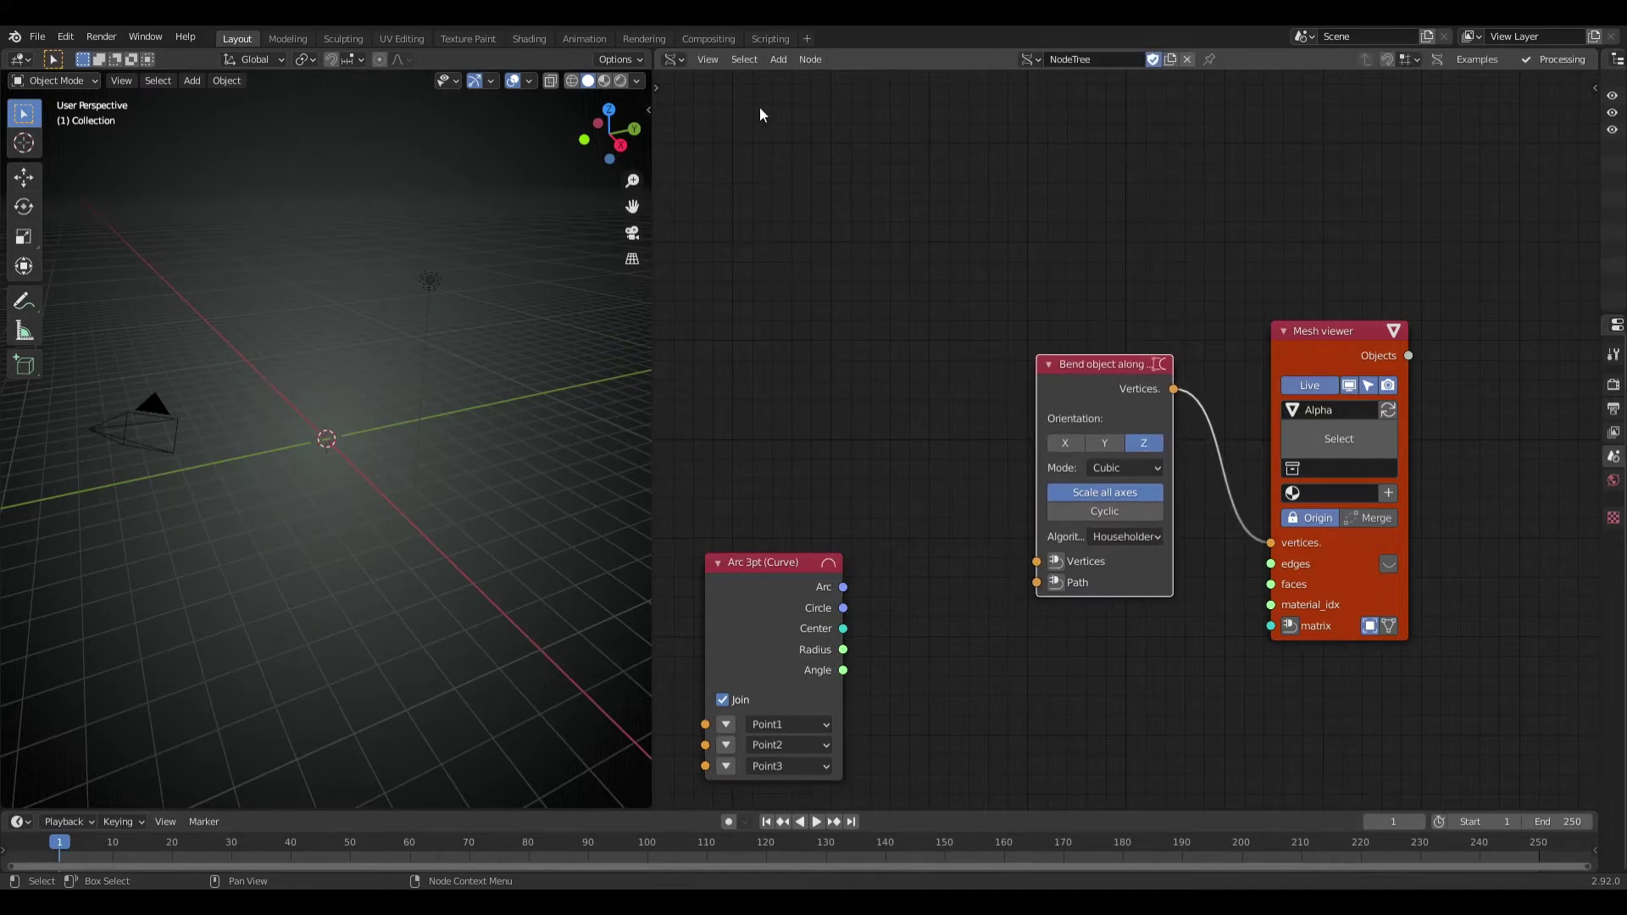
{"action": "left_click", "coordinate": [787, 65]}
{"action": "mouse_move", "coordinate": [805, 120]}
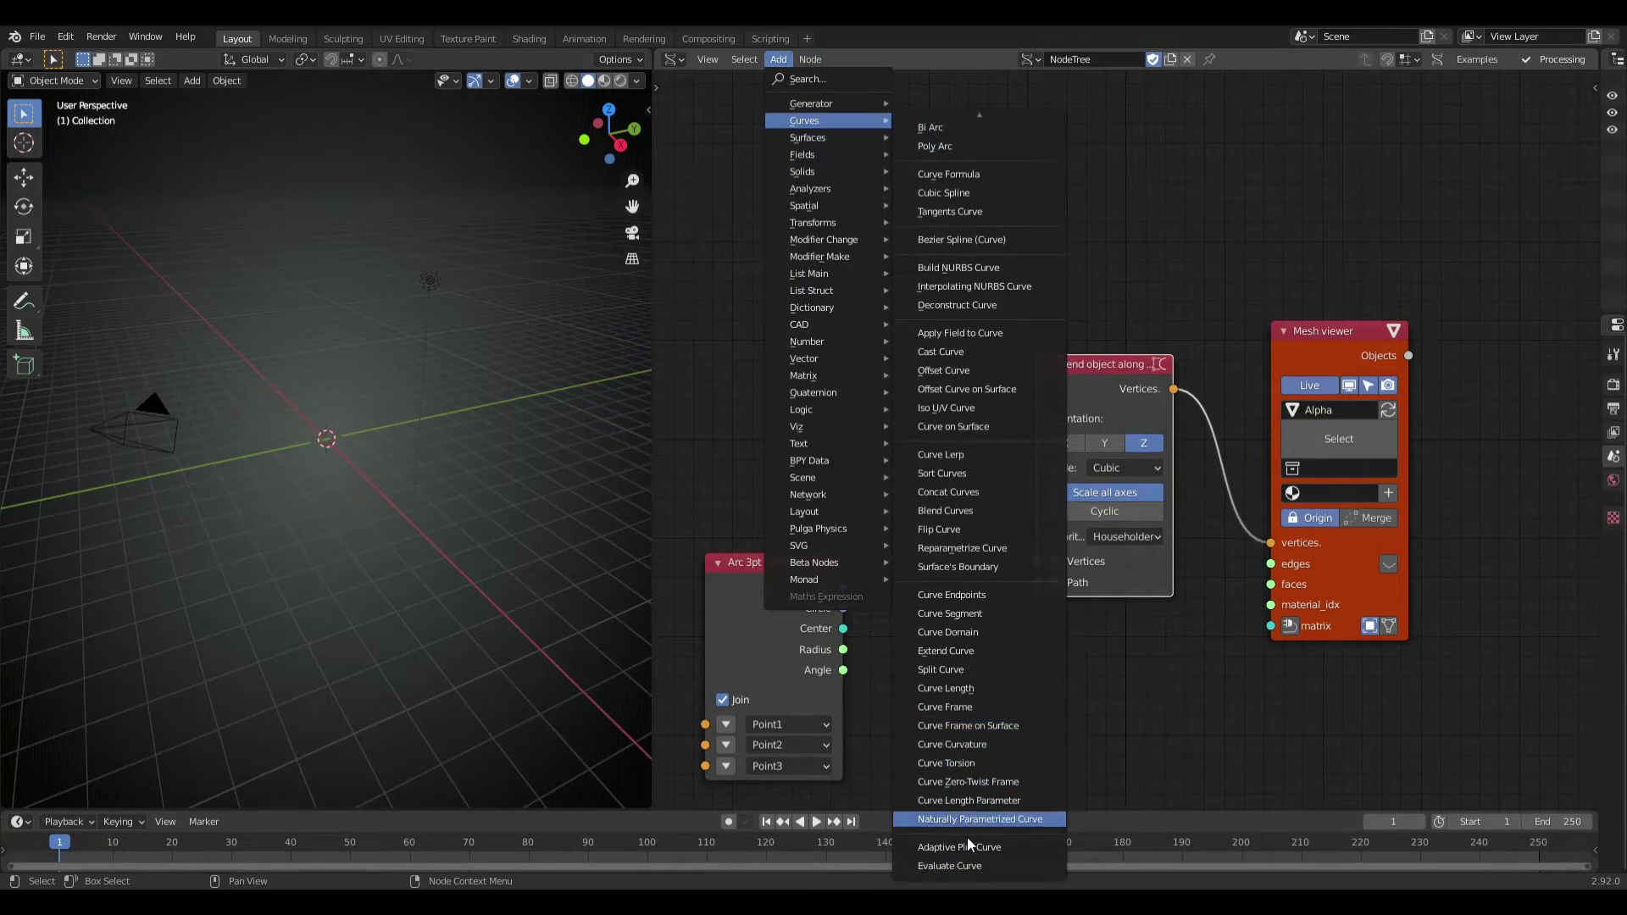
{"action": "left_click", "coordinate": [972, 863]}
{"action": "left_click", "coordinate": [867, 605]}
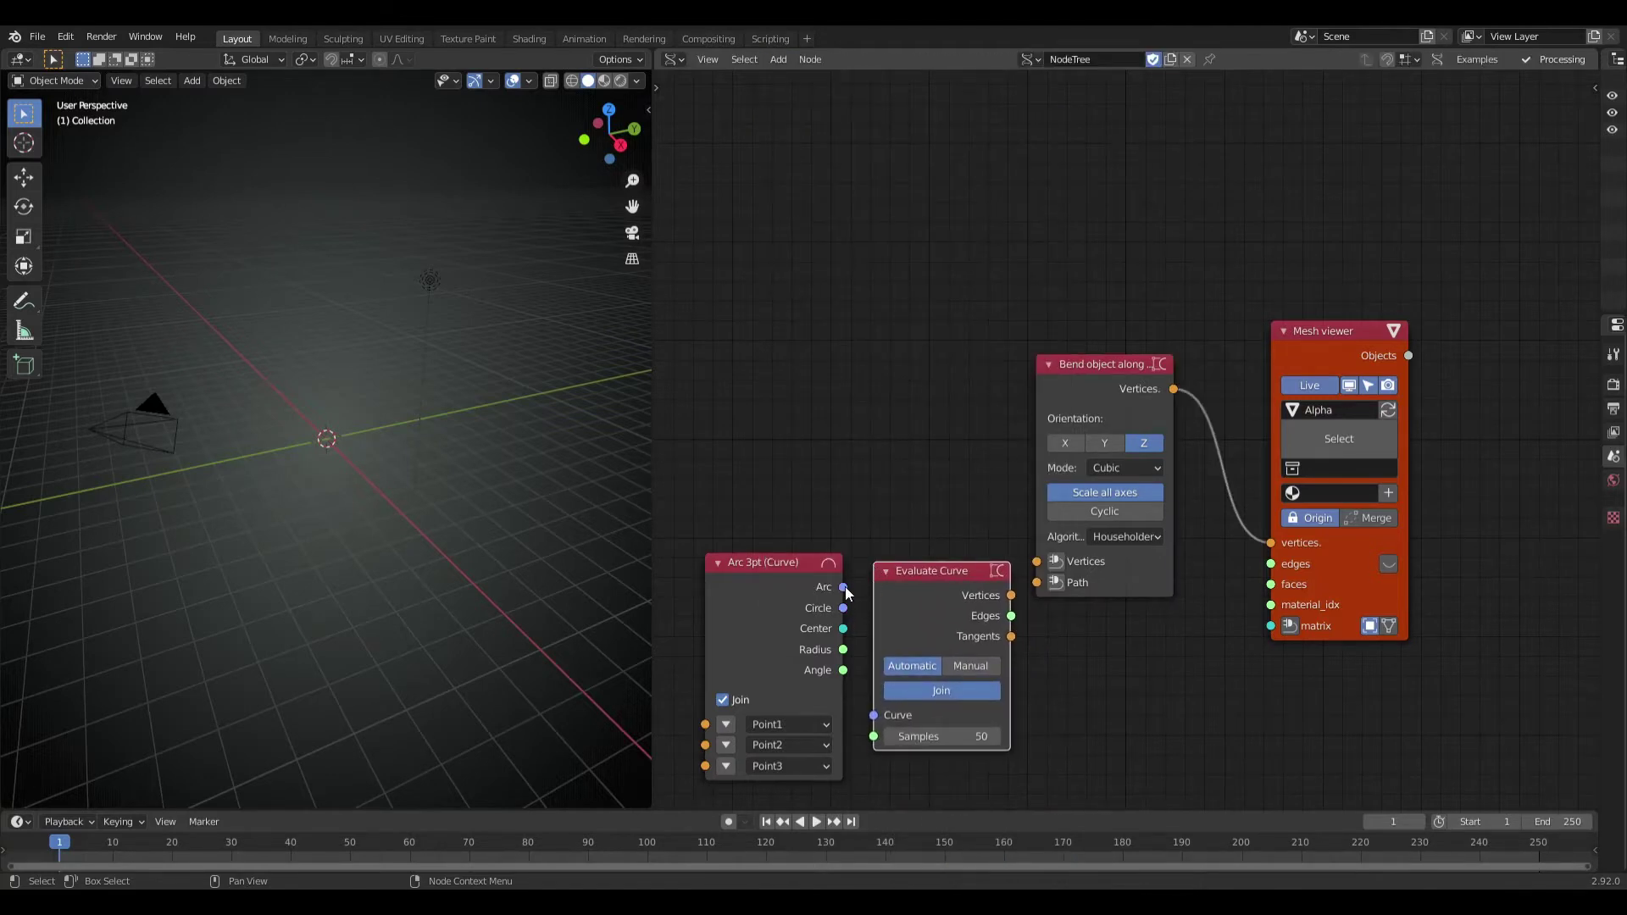
{"action": "mouse_move", "coordinate": [847, 593]}
{"action": "left_mouse_down"}
{"action": "mouse_move", "coordinate": [892, 670]}
{"action": "mouse_move", "coordinate": [882, 717]}
{"action": "left_mouse_up"}
{"action": "mouse_move", "coordinate": [982, 611]}
{"action": "left_mouse_down"}
{"action": "mouse_move", "coordinate": [993, 655]}
{"action": "mouse_move", "coordinate": [1024, 583]}
{"action": "left_mouse_up"}
{"action": "left_click_drag", "start_coordinate": [946, 637], "coordinate": [947, 617]}
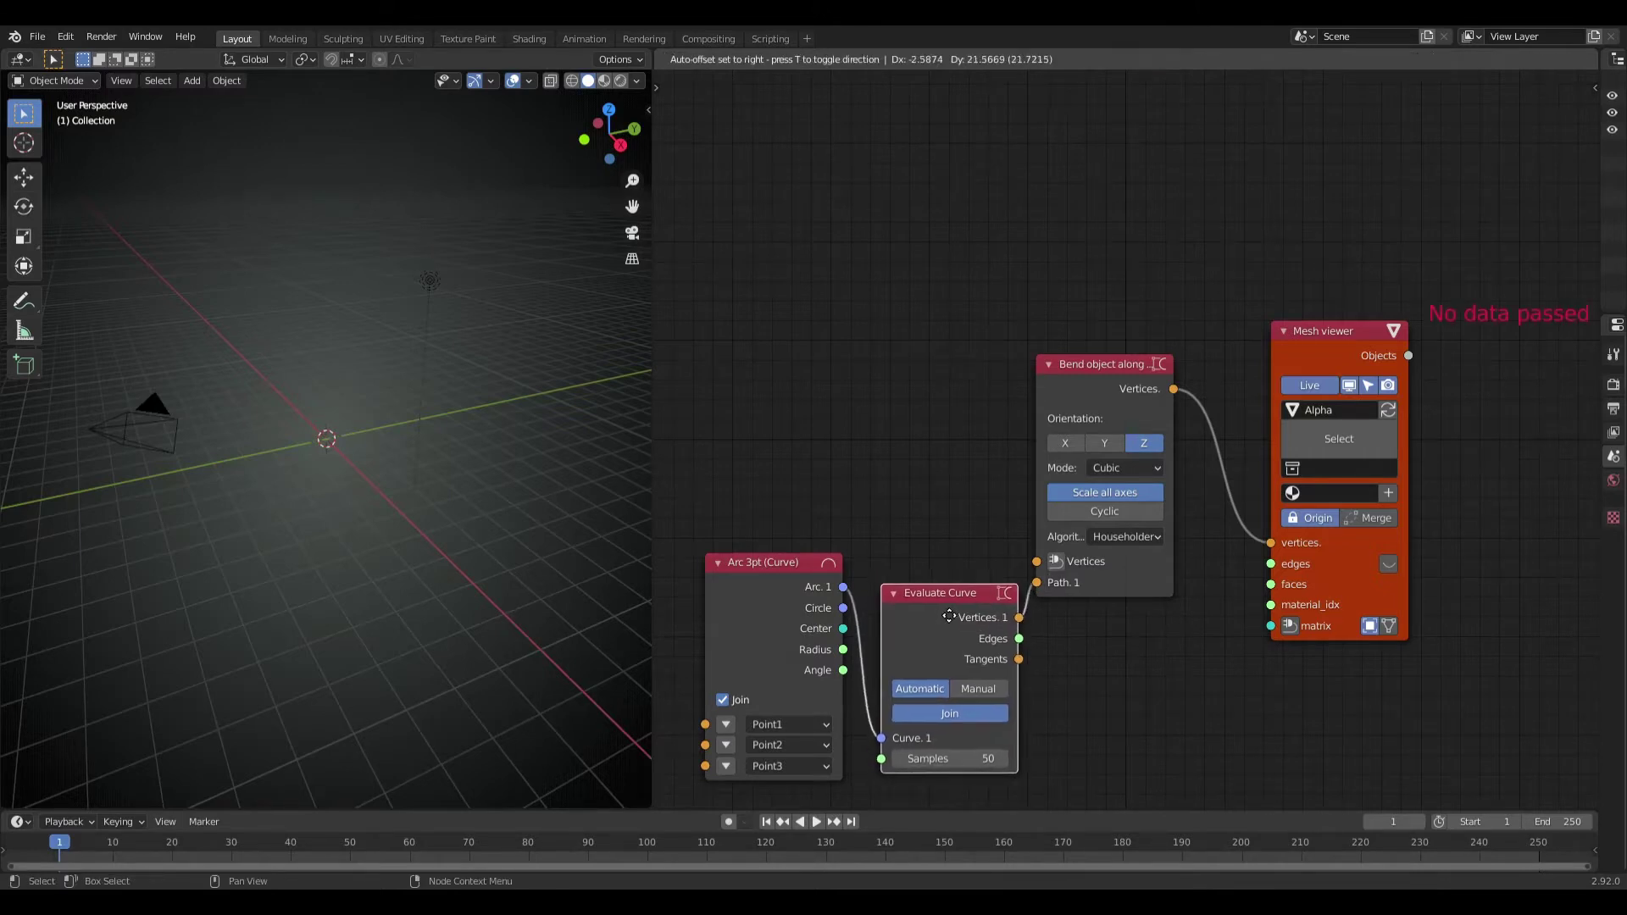
{"action": "left_click", "coordinate": [778, 59]}
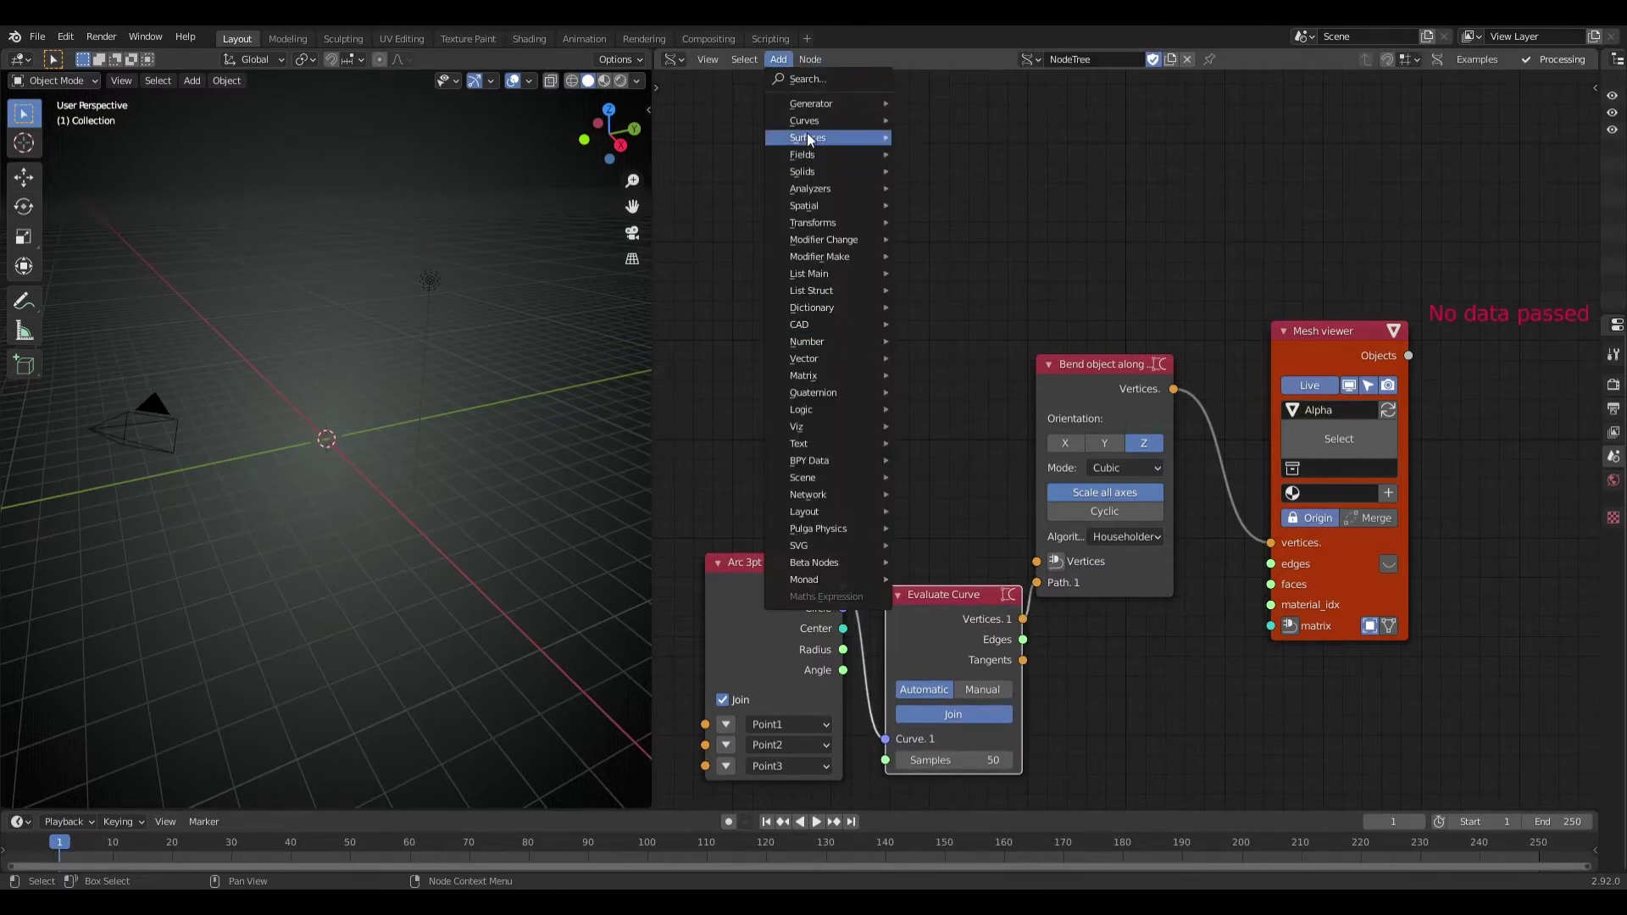
- Add a Box node with 10 Z divisions and feed its vertices into the bend node
{"action": "mouse_move", "coordinate": [813, 104]}
{"action": "left_click", "coordinate": [943, 172]}
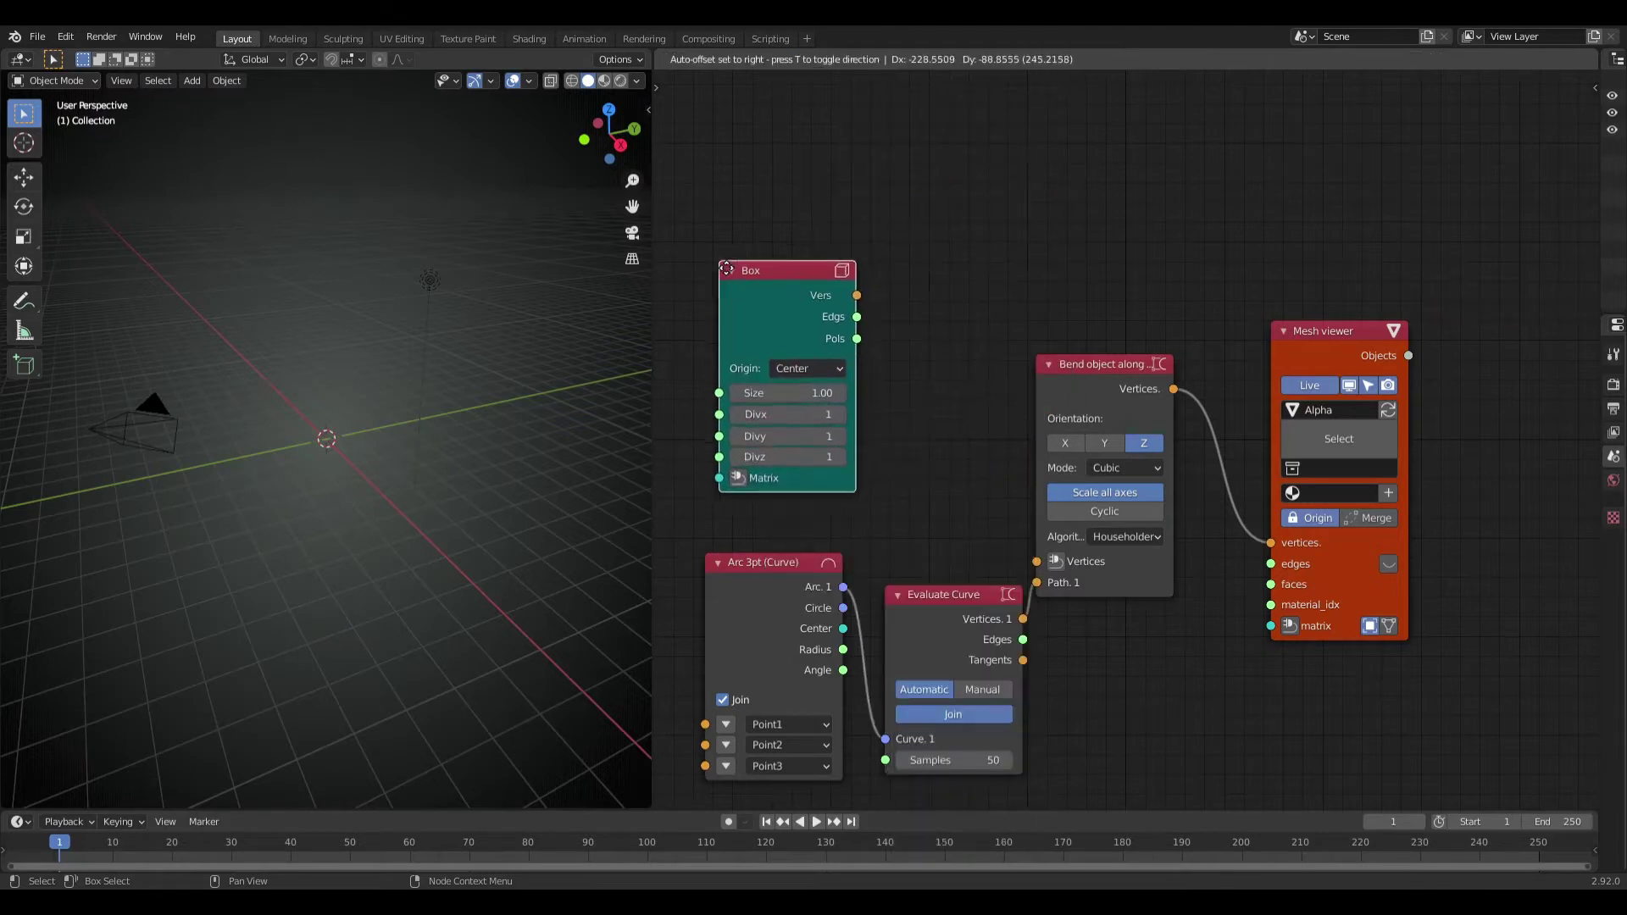
{"action": "left_click", "coordinate": [803, 256]}
{"action": "left_click_drag", "start_coordinate": [935, 282], "coordinate": [1051, 423]}
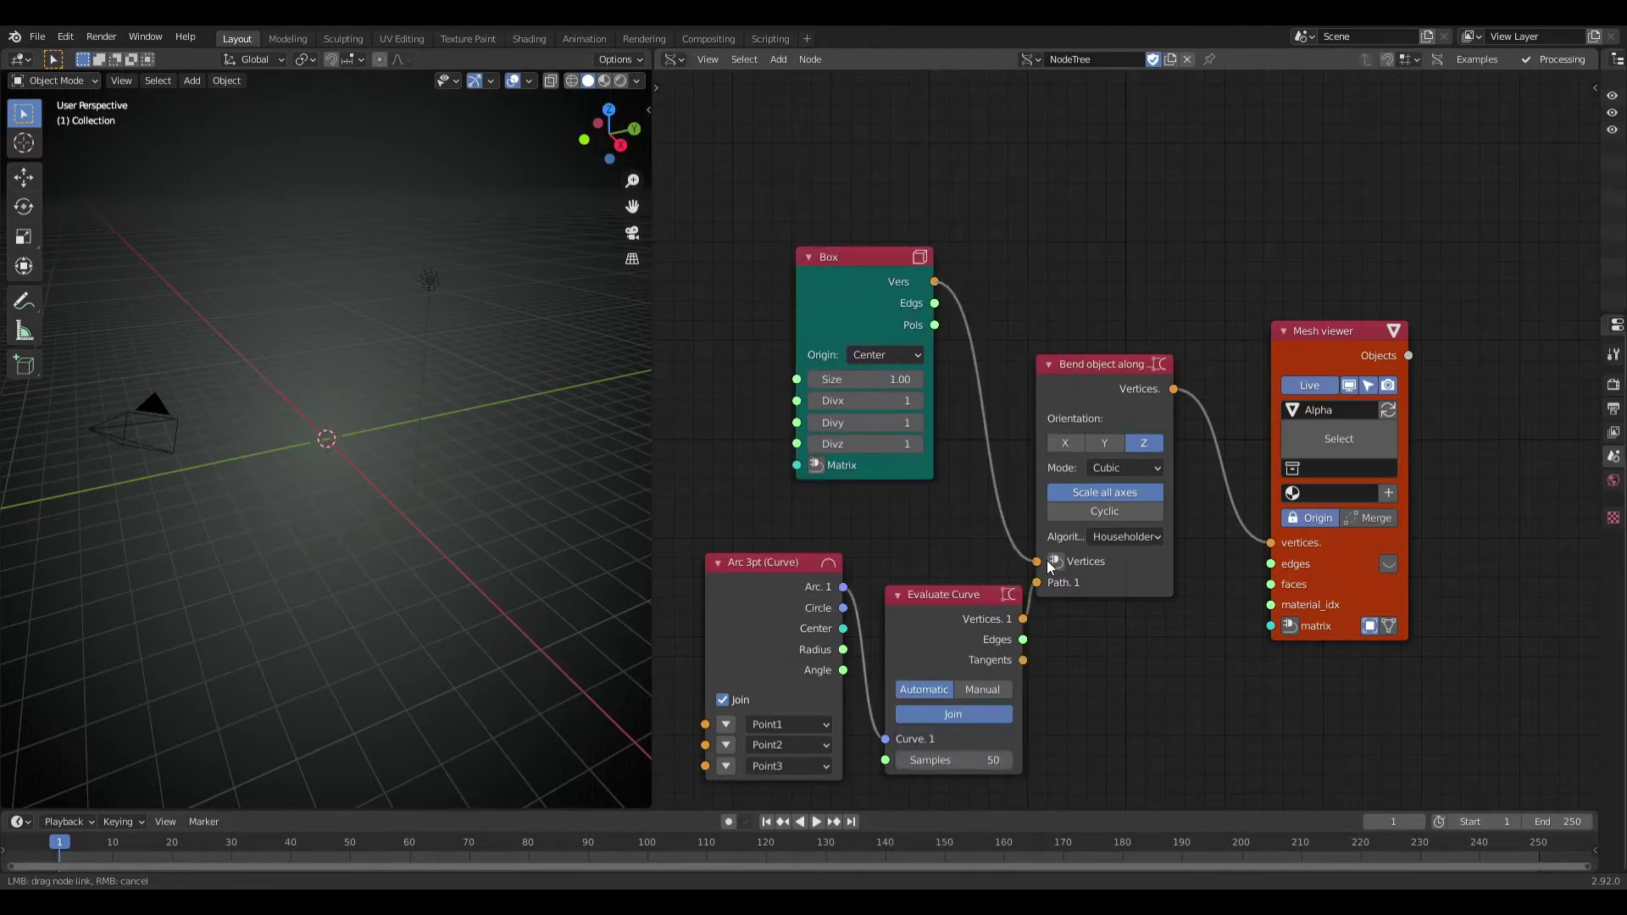
{"action": "left_click_drag", "start_coordinate": [1051, 566], "coordinate": [1051, 566]}
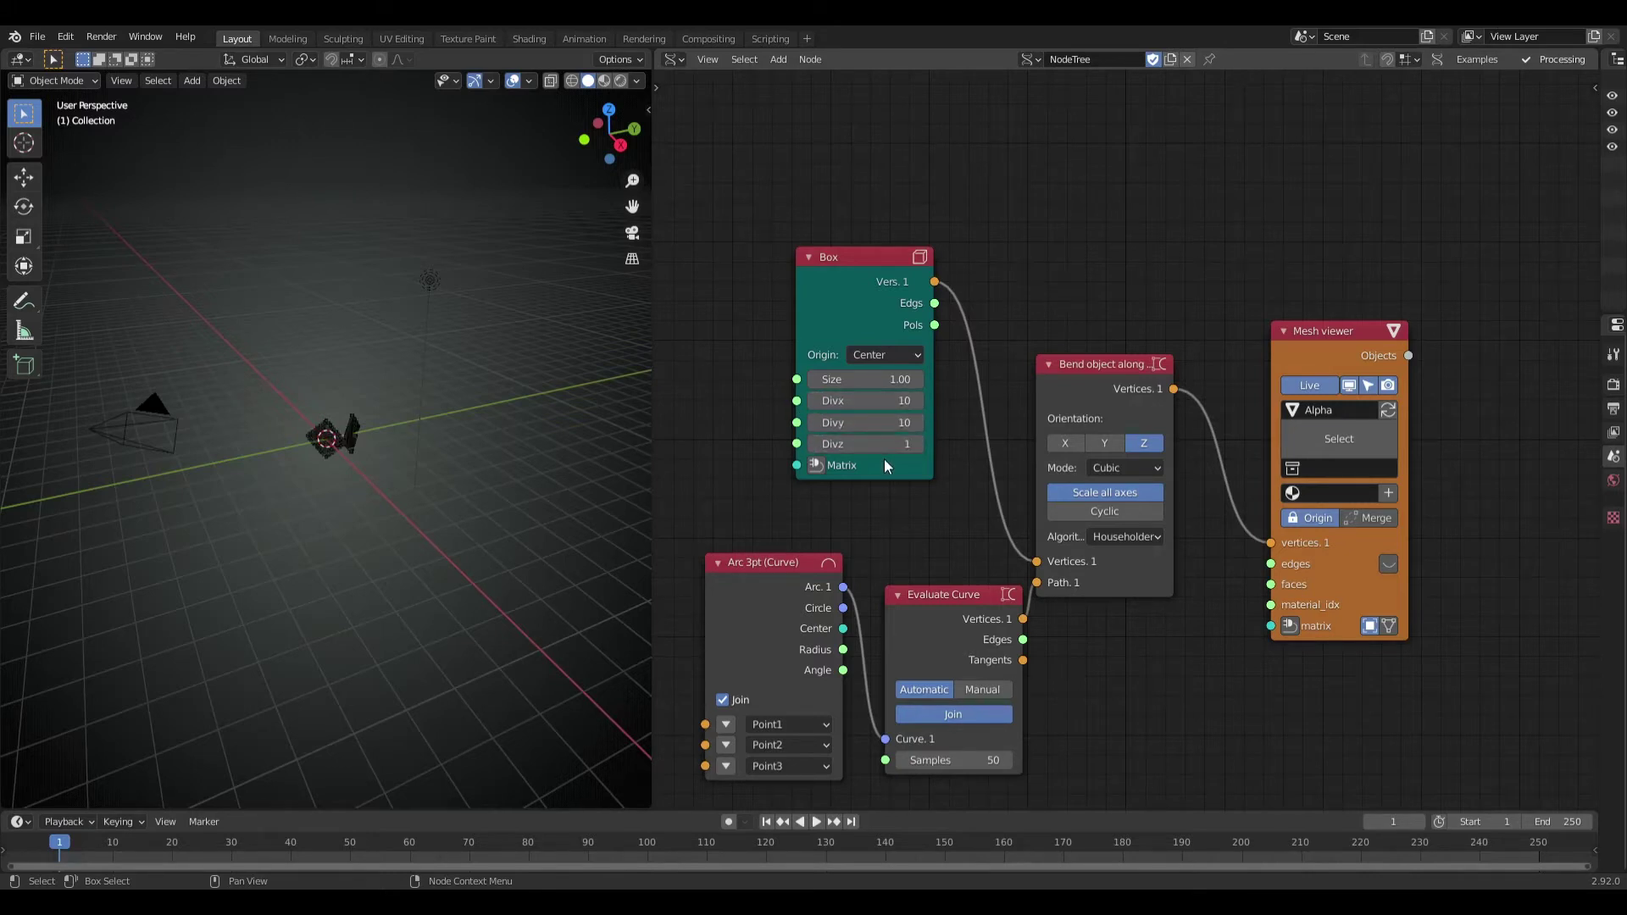
{"action": "key", "text": "Return"}
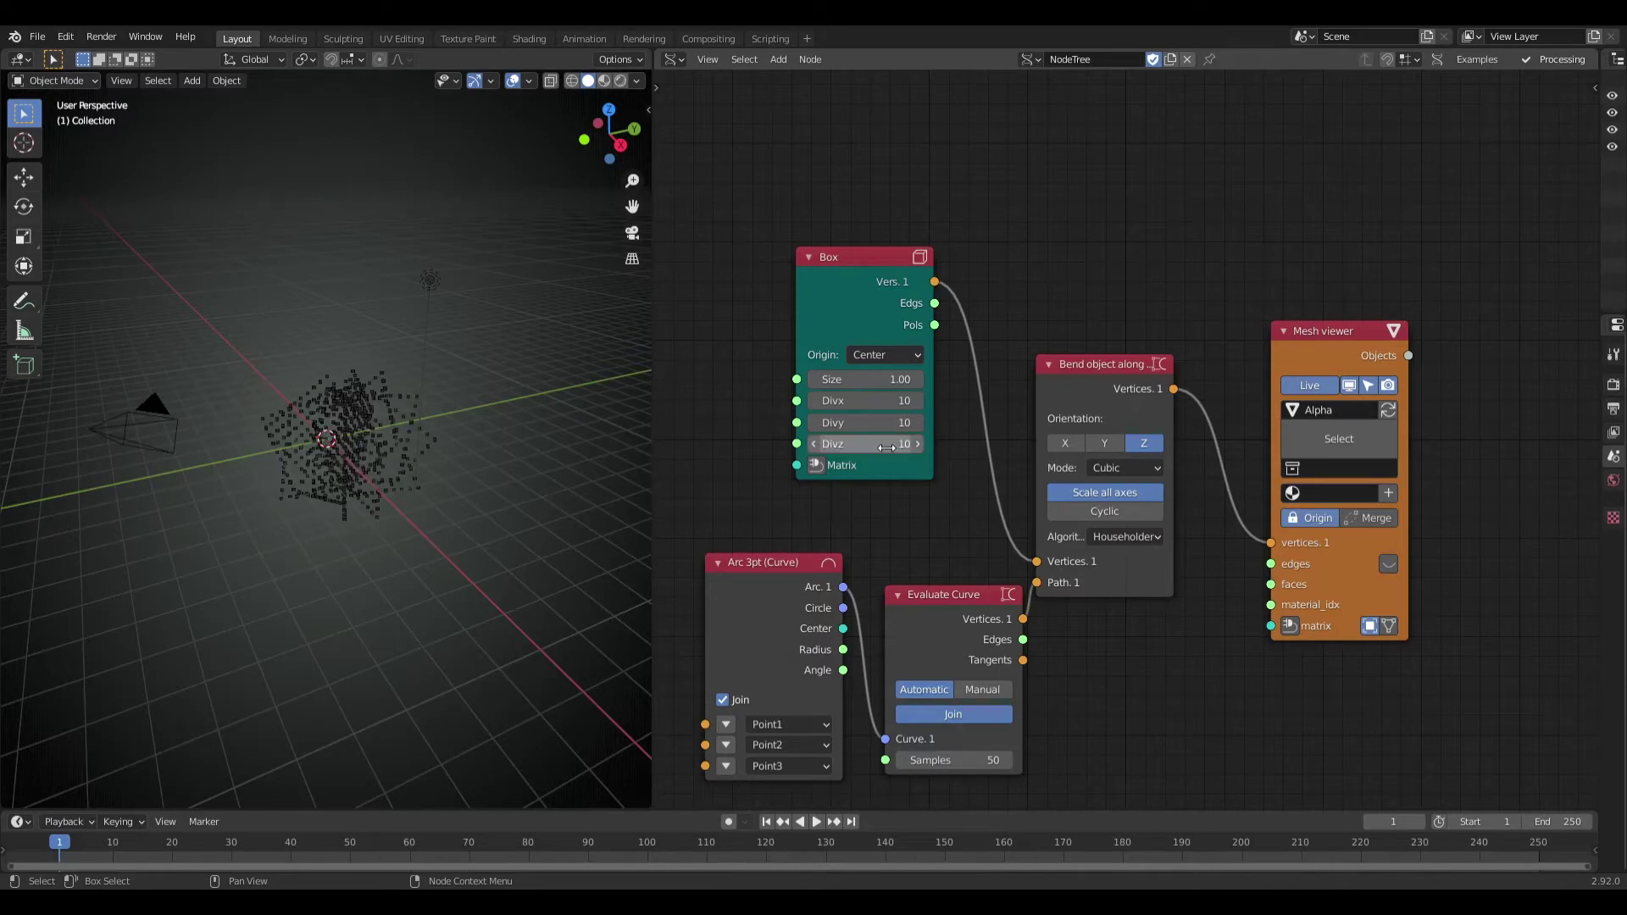
- Connect the Box's Pols output to the Mesh viewer's faces input to show the mesh
{"action": "mouse_move", "coordinate": [409, 528]}
{"action": "middle_mouse_down"}
{"action": "mouse_move", "coordinate": [315, 556]}
{"action": "mouse_move", "coordinate": [375, 517]}
{"action": "mouse_move", "coordinate": [506, 548]}
{"action": "mouse_move", "coordinate": [424, 526]}
{"action": "mouse_move", "coordinate": [446, 532]}
{"action": "middle_mouse_up"}
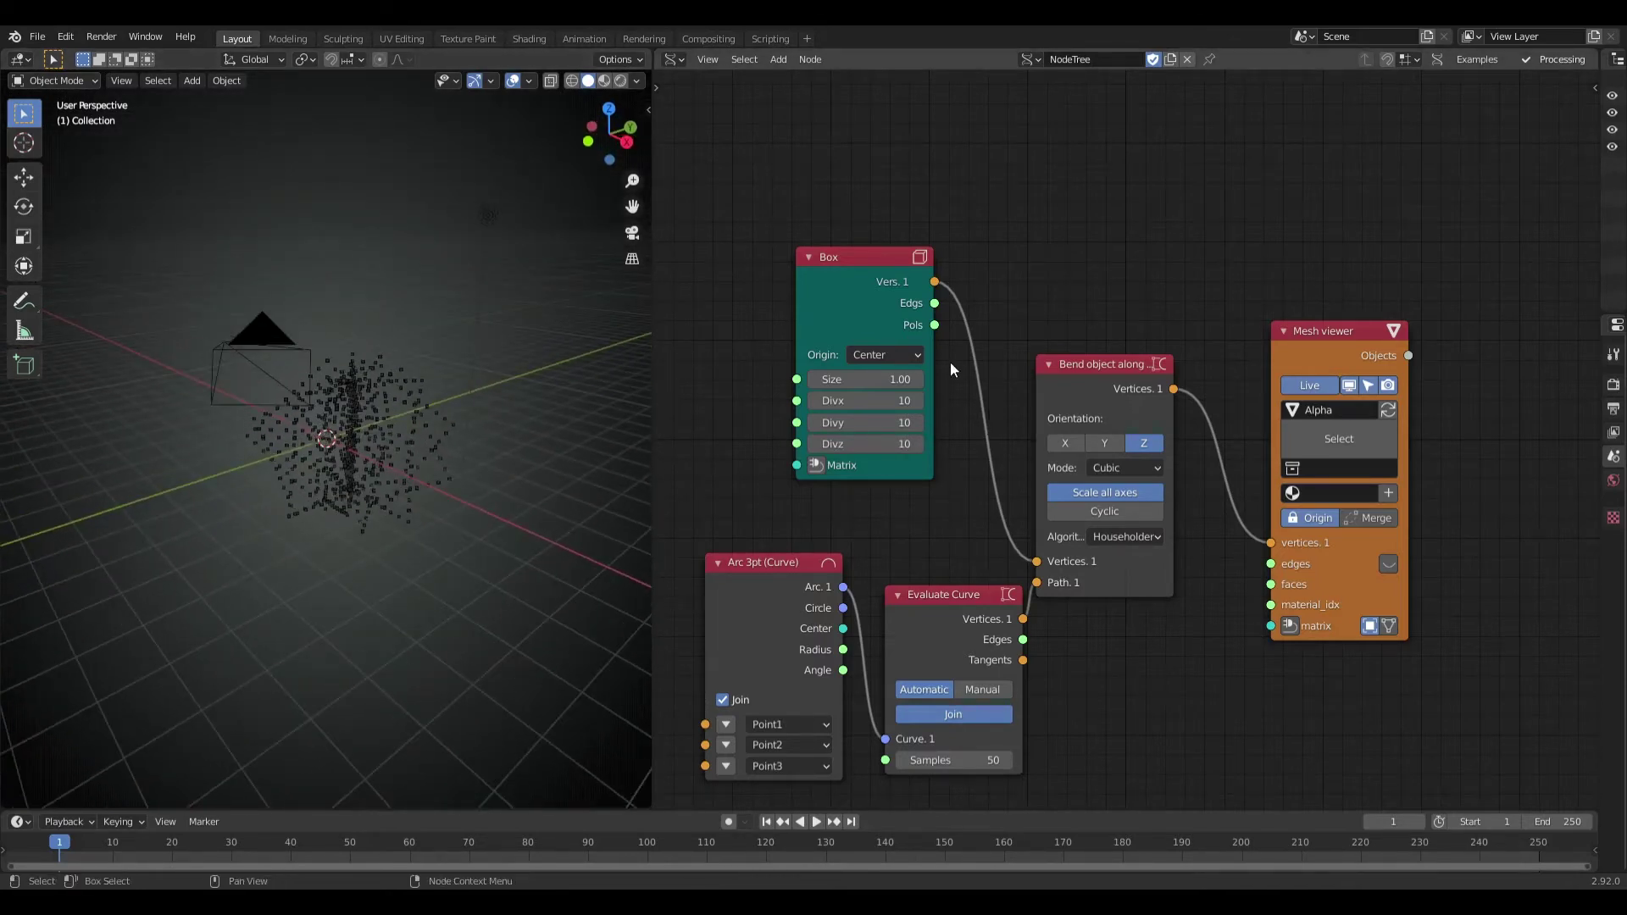
{"action": "left_click_drag", "start_coordinate": [936, 328], "coordinate": [1271, 584]}
{"action": "mouse_move", "coordinate": [356, 593]}
{"action": "middle_mouse_down"}
{"action": "mouse_move", "coordinate": [293, 629]}
{"action": "mouse_move", "coordinate": [378, 659]}
{"action": "mouse_move", "coordinate": [352, 658]}
{"action": "middle_mouse_up"}
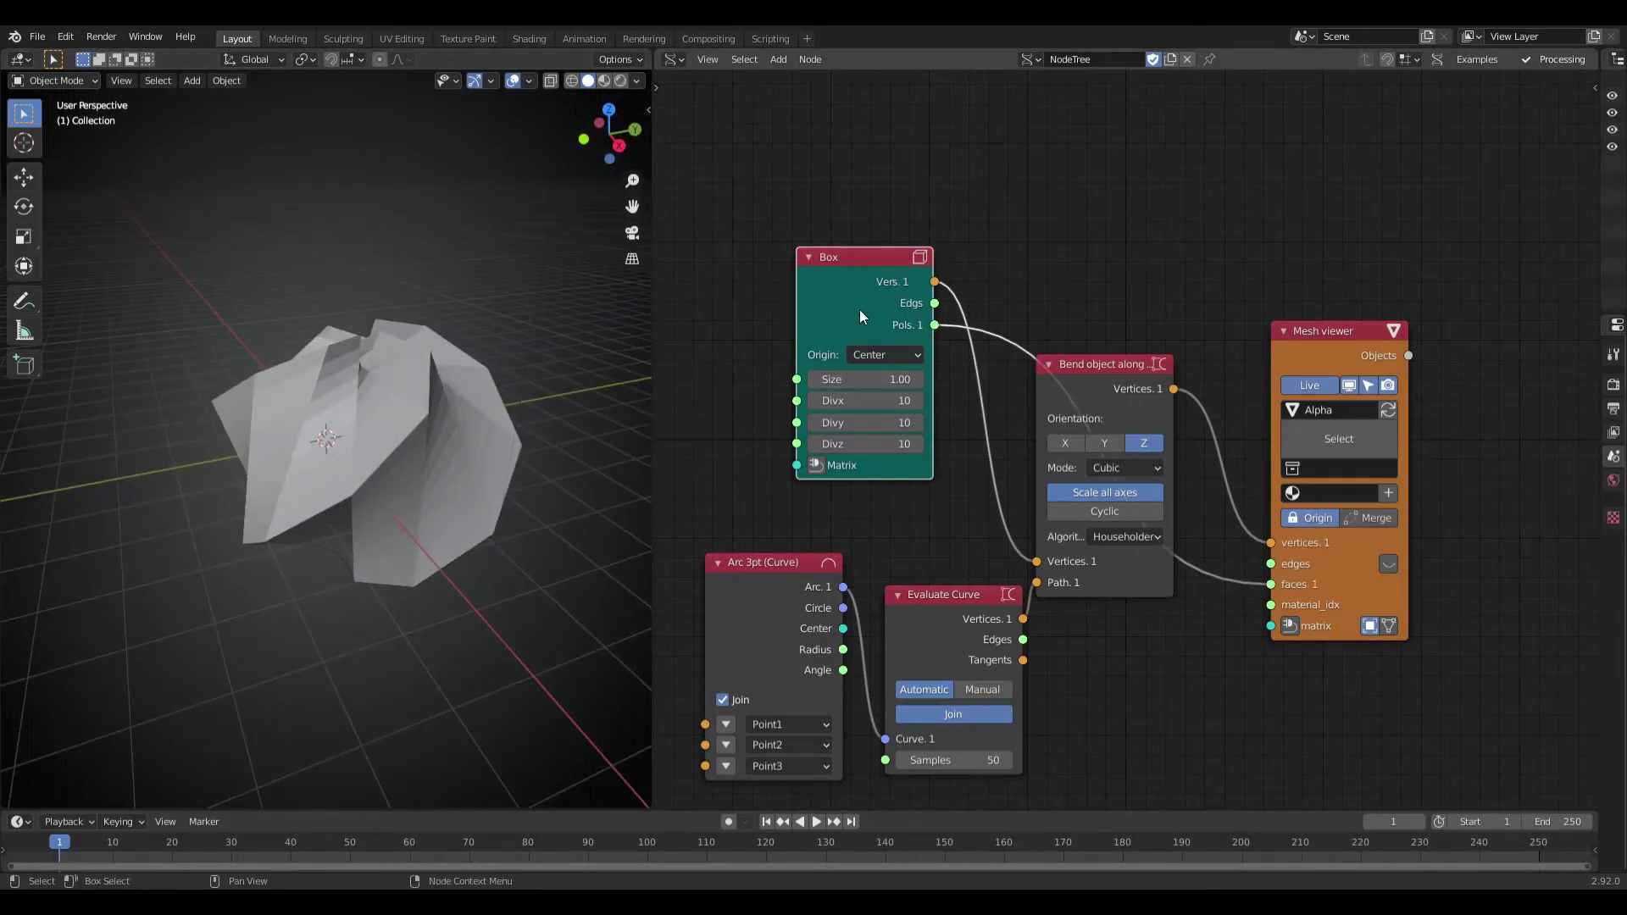
{"action": "left_click_drag", "start_coordinate": [859, 315], "coordinate": [891, 246]}
- Feed a Matrix In node into the Box and drag its scale to -0.050, -0.770, 1.390
{"action": "left_click", "coordinate": [846, 398]}
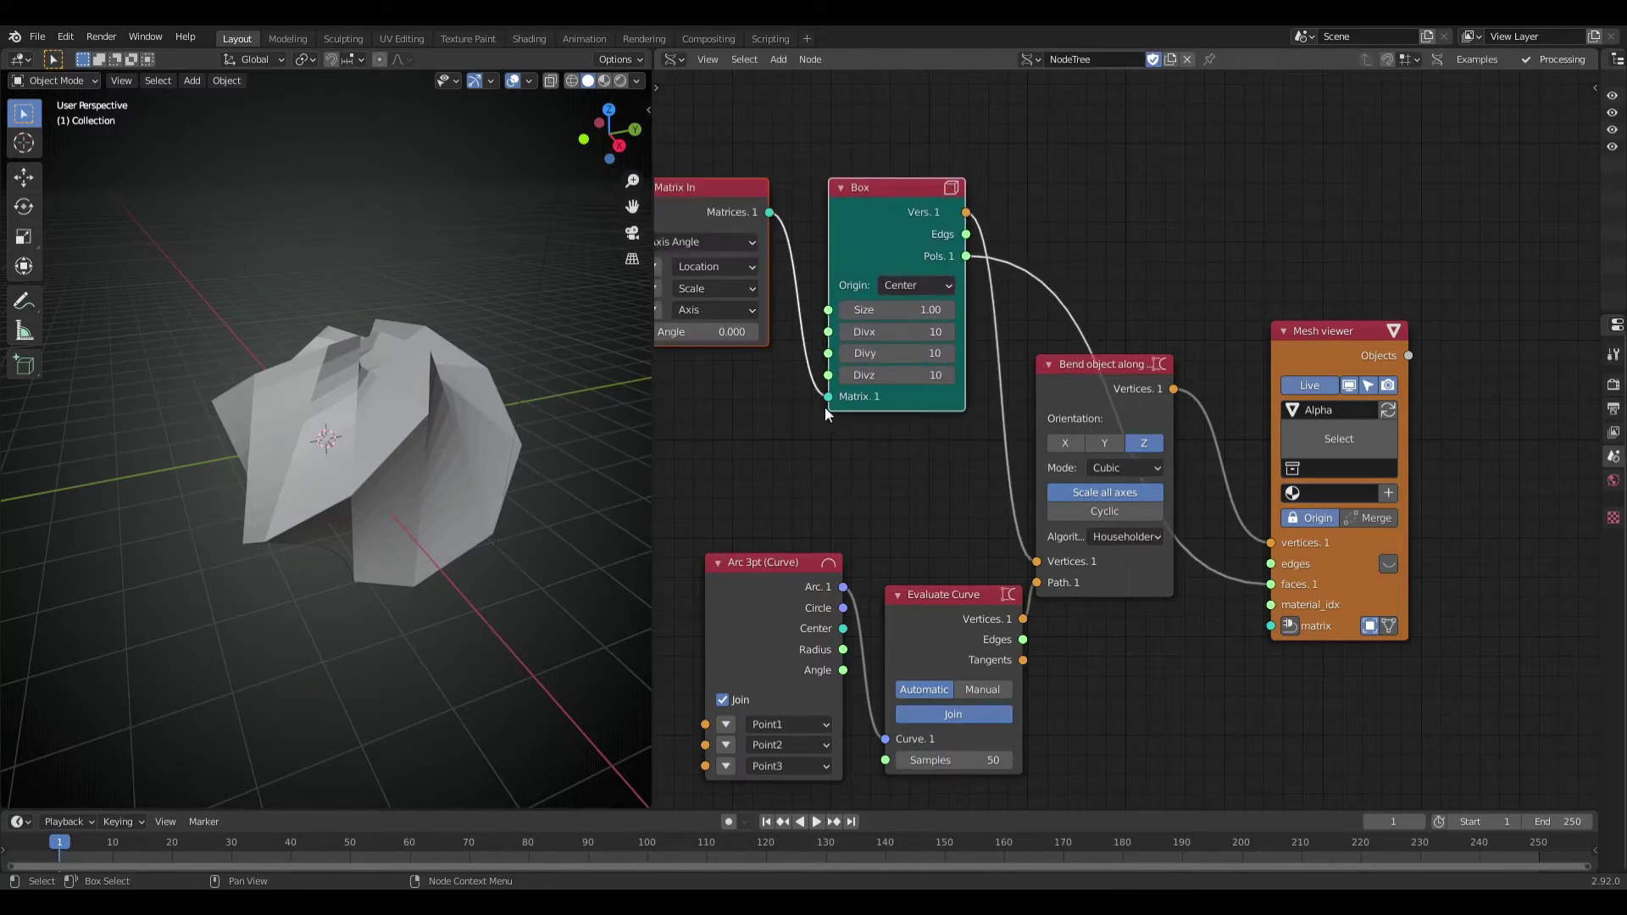
{"action": "left_click_drag", "start_coordinate": [707, 200], "coordinate": [769, 185]}
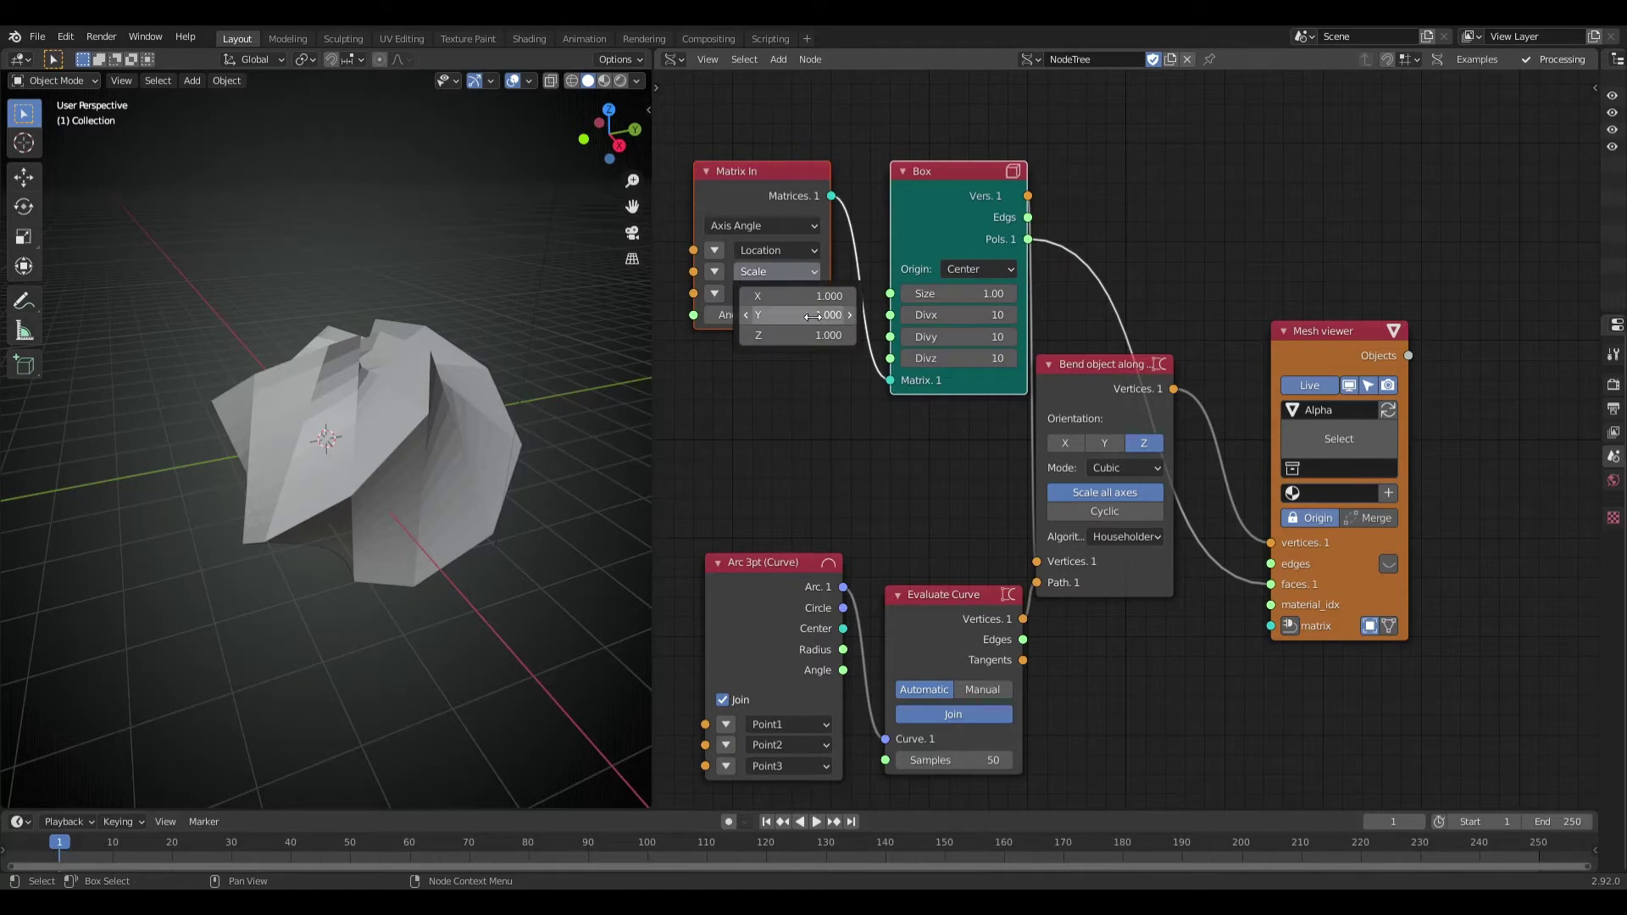
{"action": "mouse_move", "coordinate": [812, 315]}
{"action": "left_mouse_down"}
{"action": "mouse_move", "coordinate": [746, 315]}
{"action": "mouse_move", "coordinate": [800, 312]}
{"action": "mouse_move", "coordinate": [749, 296]}
{"action": "left_mouse_up"}
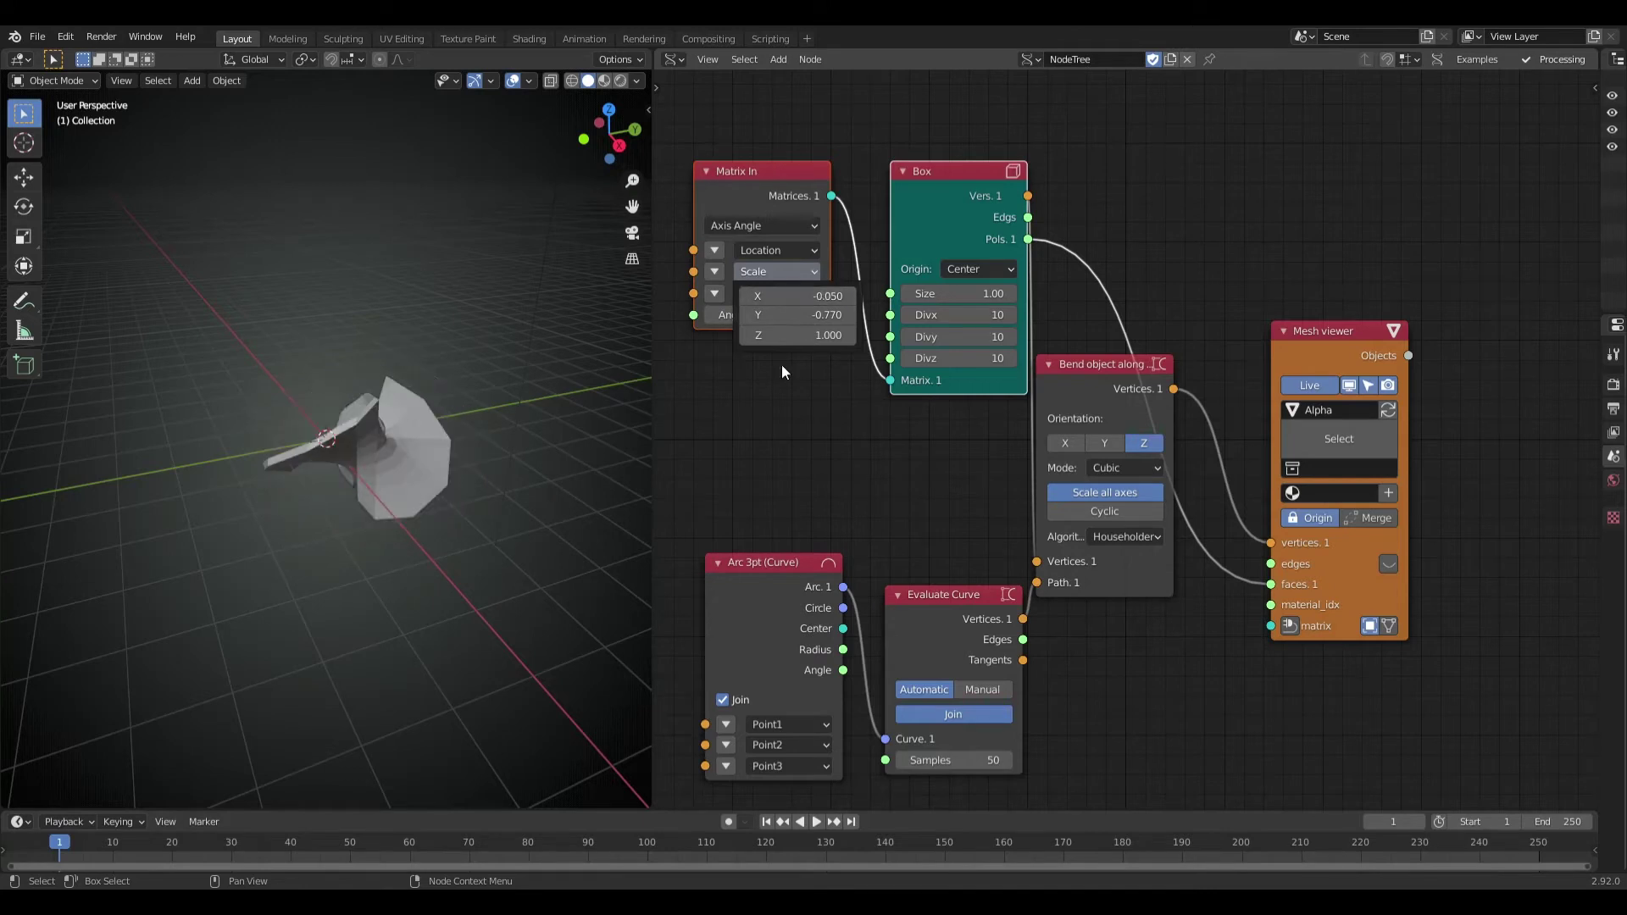
{"action": "mouse_move", "coordinate": [485, 542]}
{"action": "middle_mouse_down"}
{"action": "mouse_move", "coordinate": [618, 498]}
{"action": "mouse_move", "coordinate": [425, 559]}
{"action": "mouse_move", "coordinate": [476, 555]}
{"action": "middle_mouse_up"}
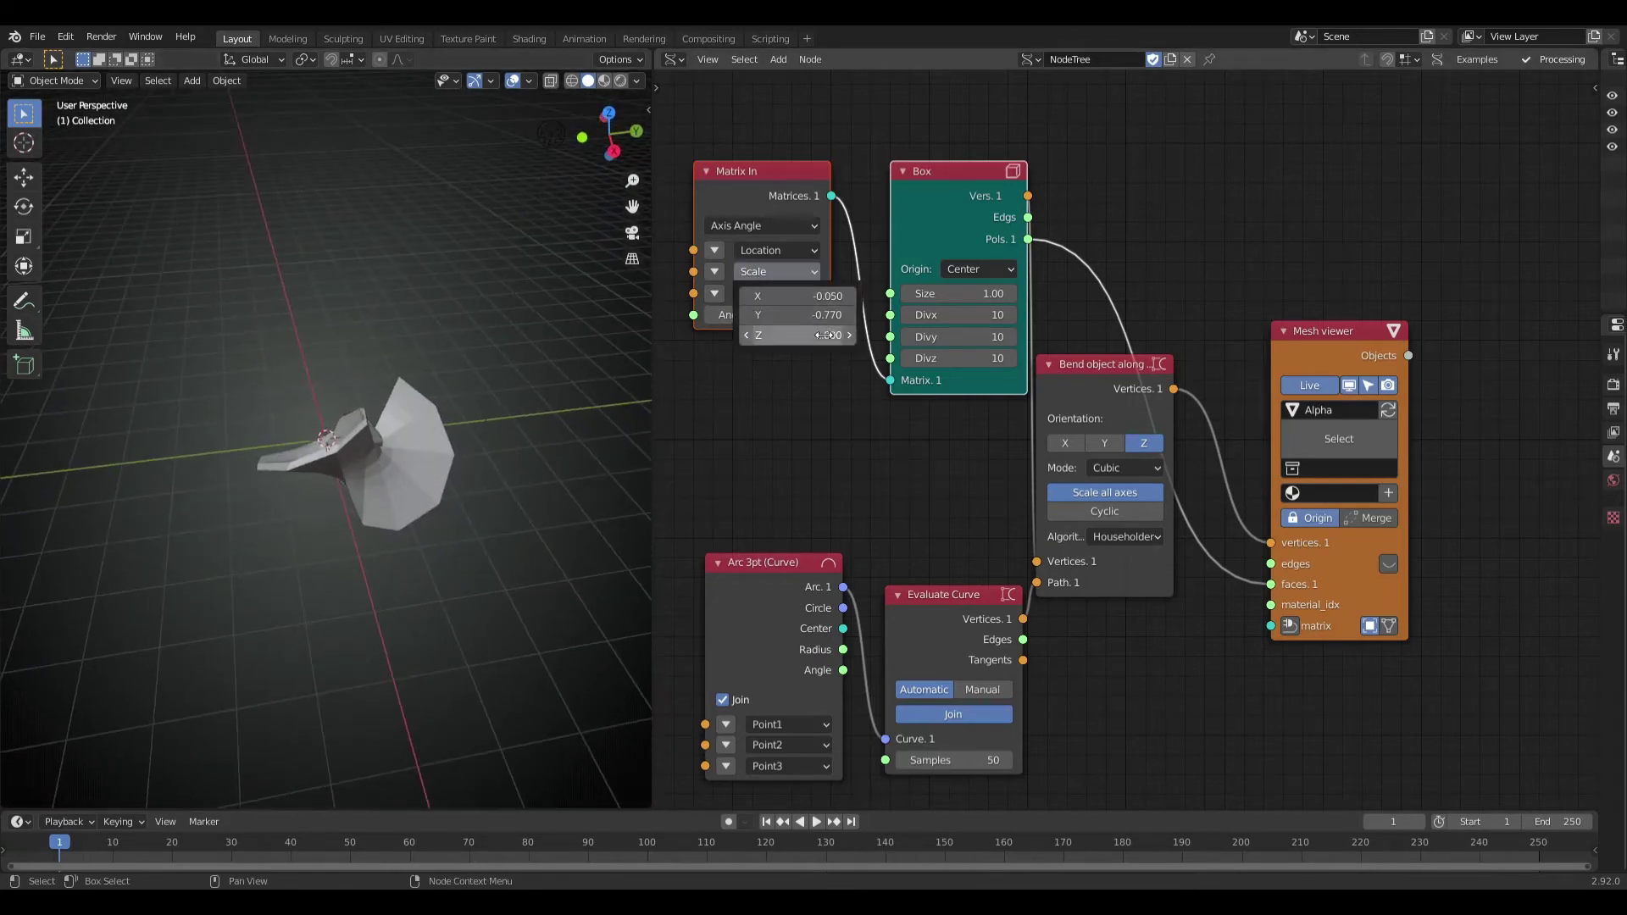
{"action": "left_click_drag", "start_coordinate": [797, 335], "coordinate": [907, 334]}
{"action": "mouse_move", "coordinate": [544, 461]}
{"action": "middle_mouse_down"}
{"action": "mouse_move", "coordinate": [404, 546]}
{"action": "mouse_move", "coordinate": [480, 522]}
{"action": "mouse_move", "coordinate": [443, 546]}
{"action": "mouse_move", "coordinate": [275, 516]}
{"action": "mouse_move", "coordinate": [341, 515]}
{"action": "mouse_move", "coordinate": [354, 560]}
{"action": "mouse_move", "coordinate": [420, 567]}
{"action": "middle_mouse_up"}
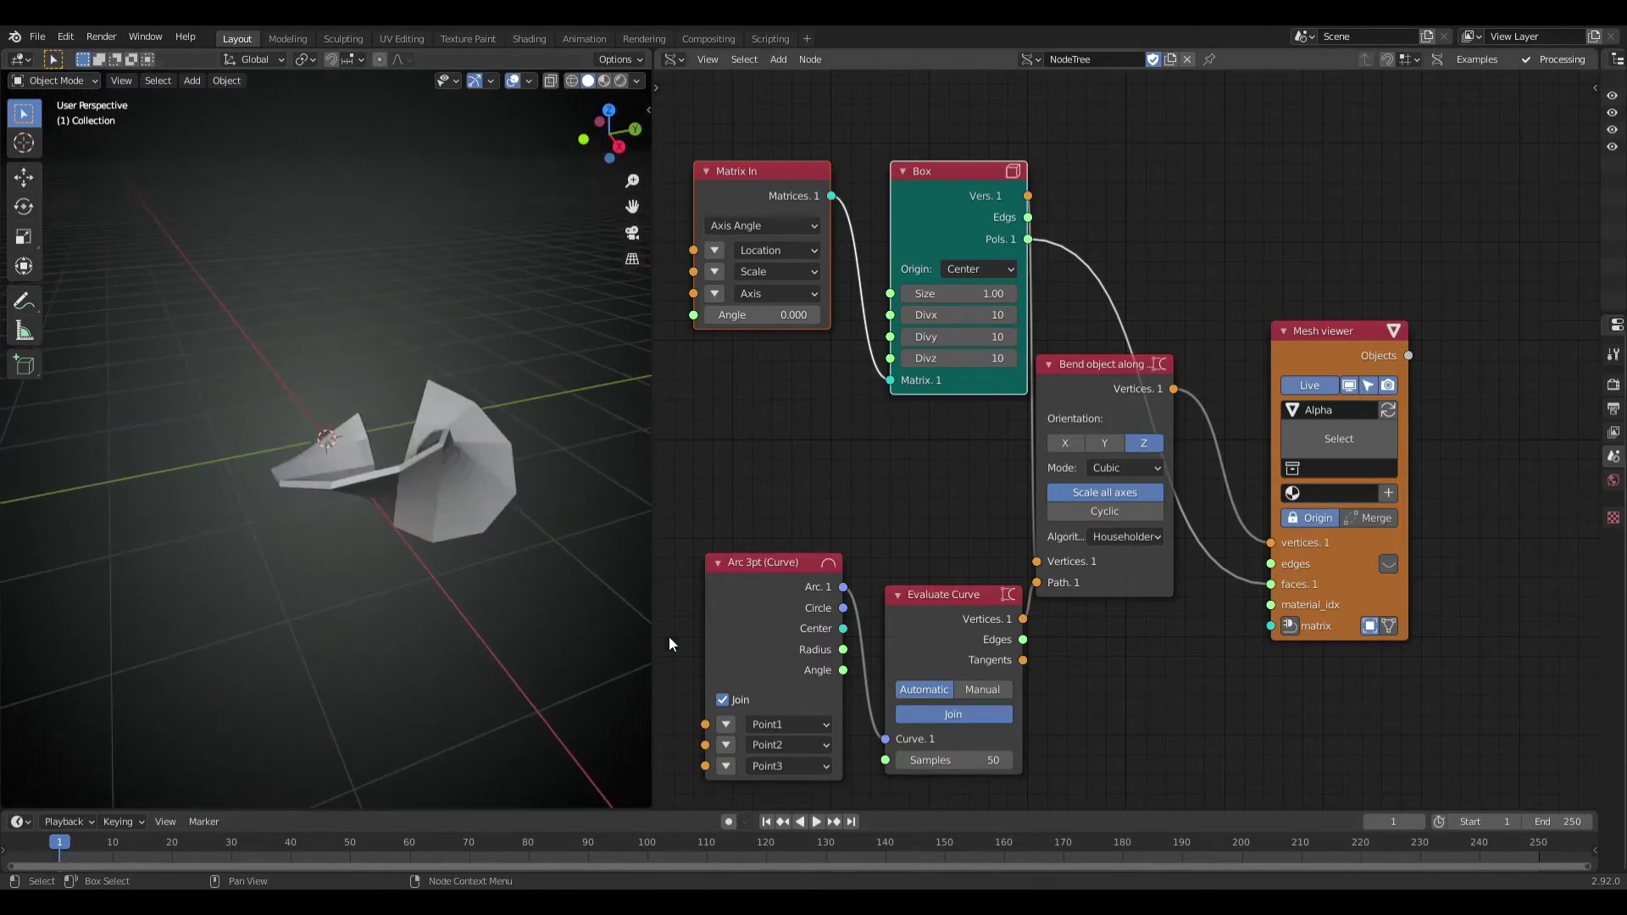
- Begin editing Arc 3pt Point1, switch the bend orientation to Y, and reduce Matrix In Z scale
{"action": "left_click", "coordinate": [725, 724]}
{"action": "left_click_drag", "start_coordinate": [739, 624], "coordinate": [739, 553]}
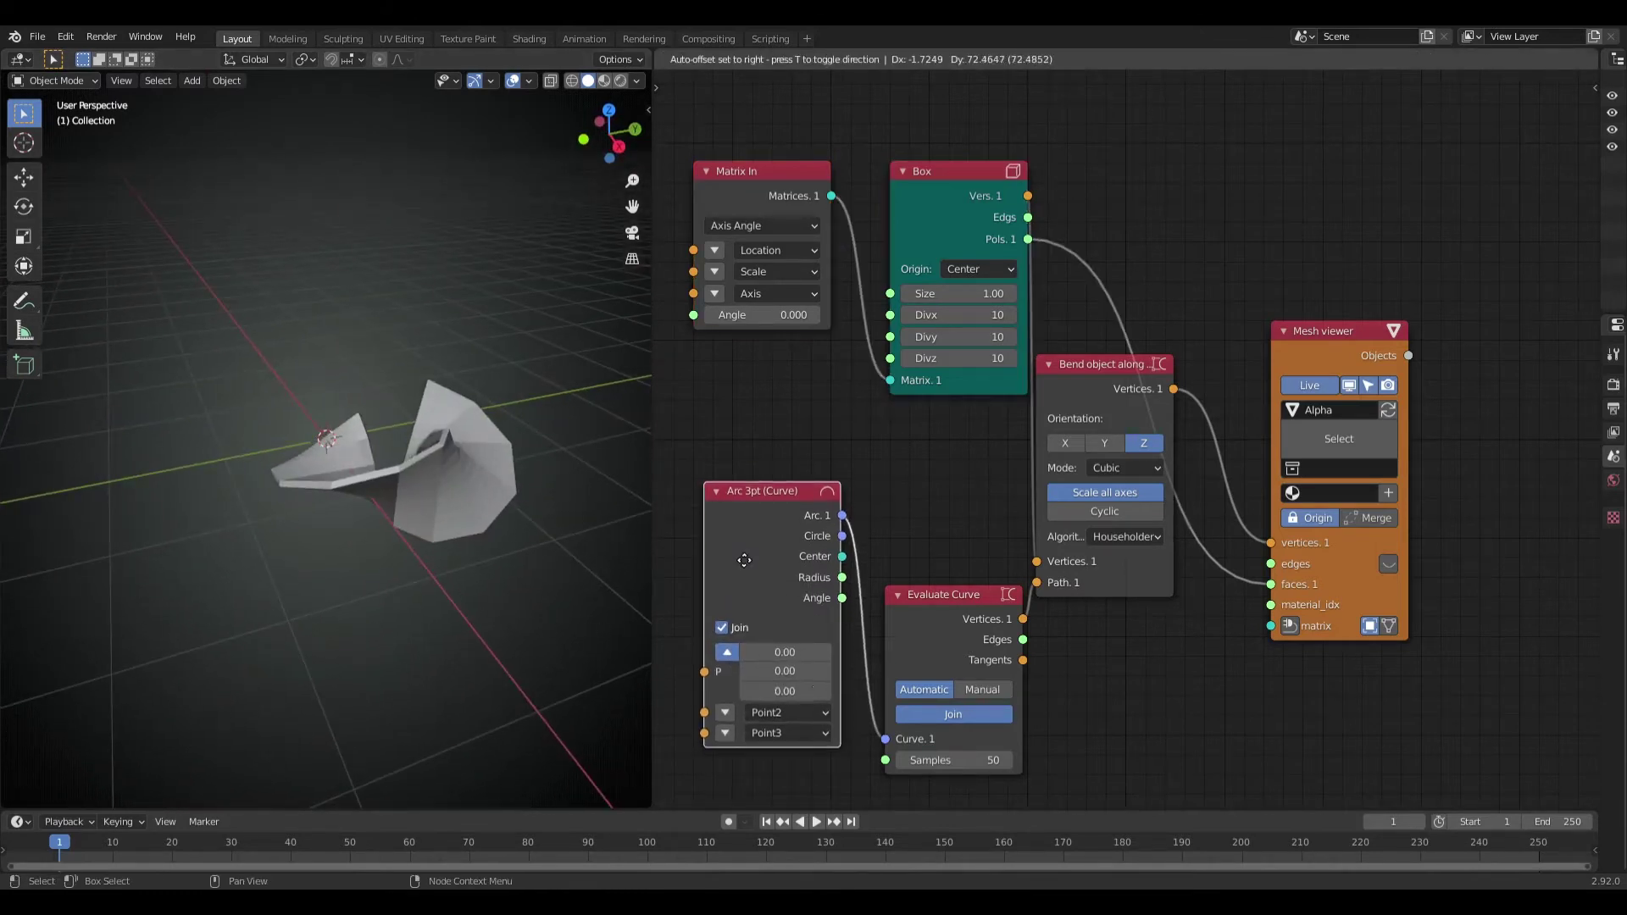
{"action": "mouse_move", "coordinate": [784, 652]}
{"action": "left_mouse_down"}
{"action": "mouse_move", "coordinate": [729, 652]}
{"action": "mouse_move", "coordinate": [778, 651]}
{"action": "left_mouse_up"}
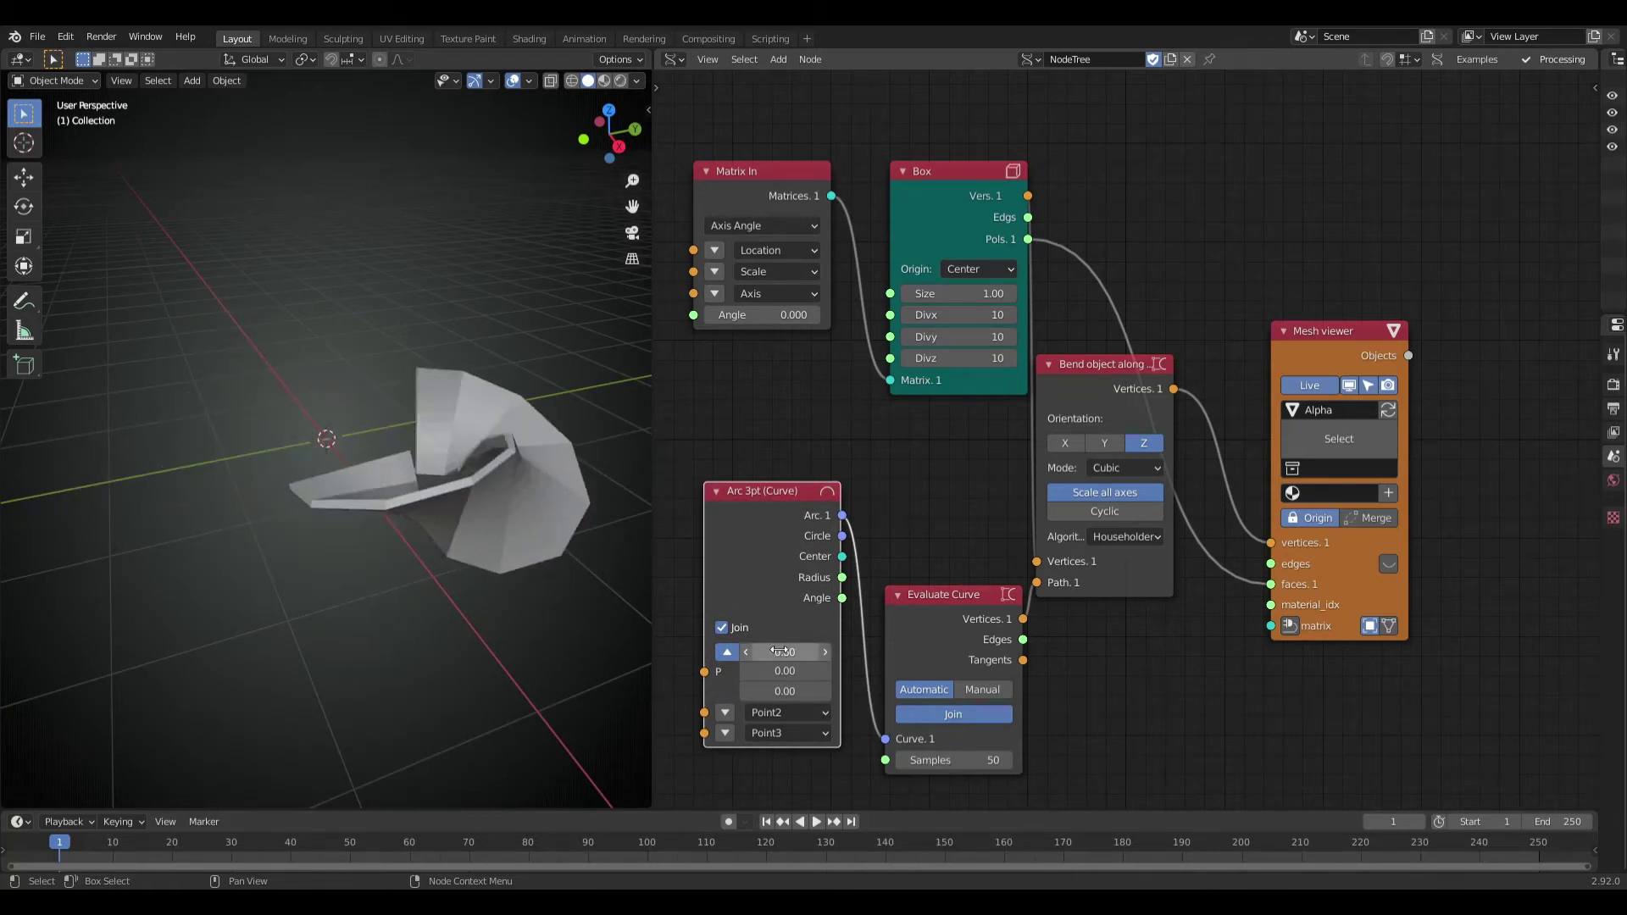
{"action": "left_click", "coordinate": [1104, 442]}
{"action": "mouse_move", "coordinate": [580, 586]}
{"action": "middle_mouse_down"}
{"action": "mouse_move", "coordinate": [547, 583]}
{"action": "mouse_move", "coordinate": [419, 673]}
{"action": "mouse_move", "coordinate": [258, 638]}
{"action": "mouse_move", "coordinate": [332, 615]}
{"action": "middle_mouse_up"}
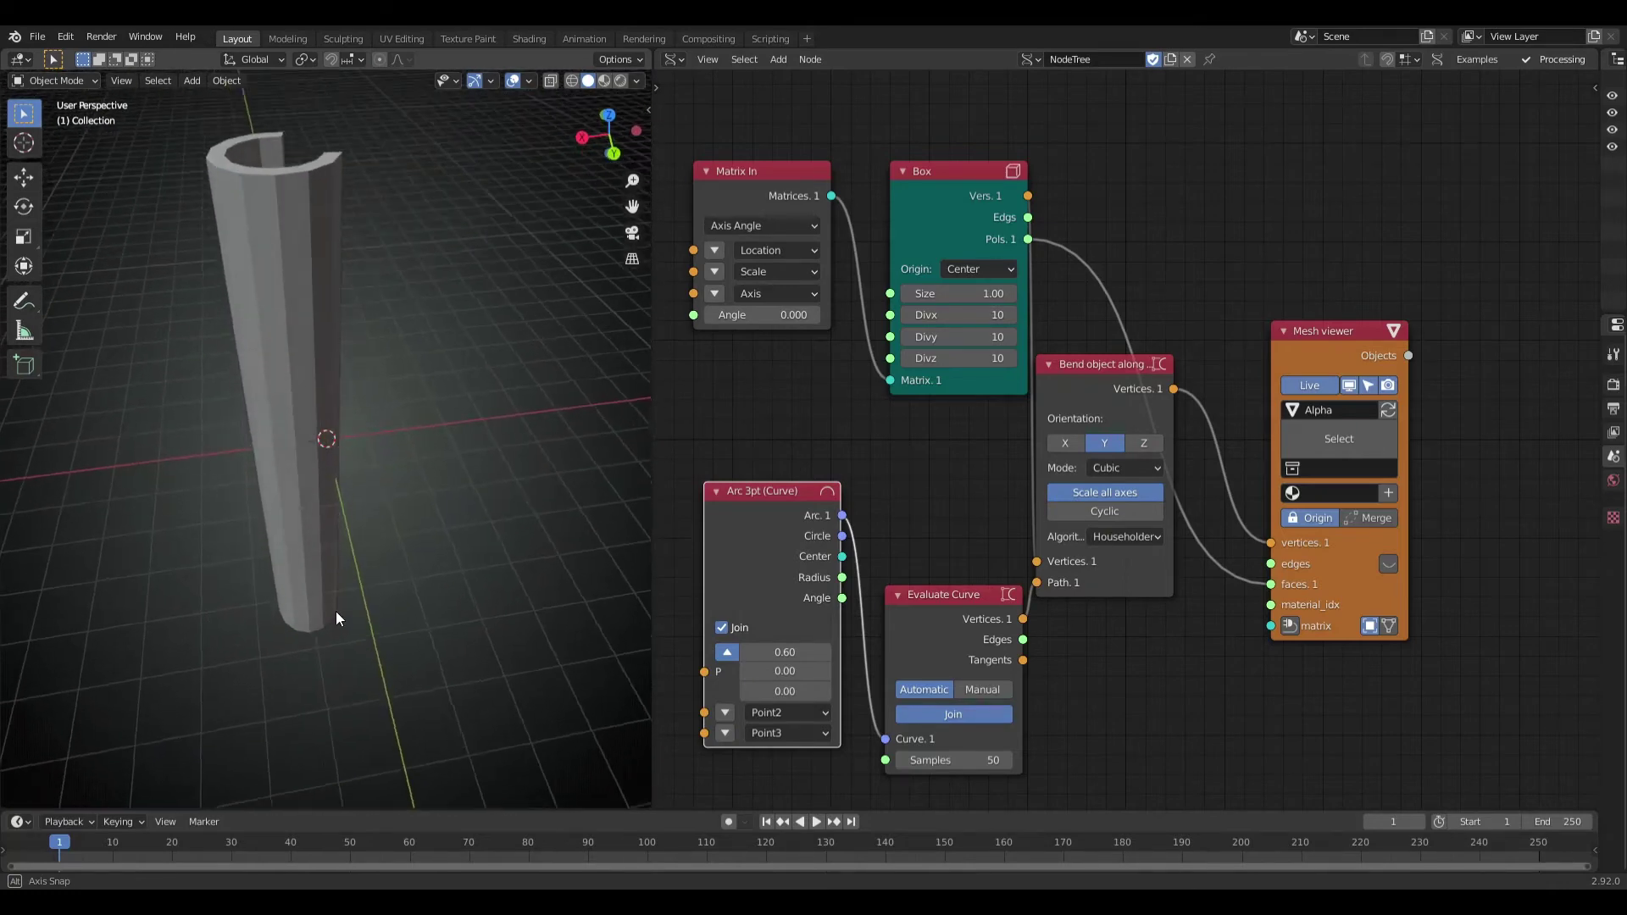
{"action": "left_click", "coordinate": [756, 271]}
{"action": "mouse_move", "coordinate": [797, 335]}
{"action": "left_mouse_down"}
{"action": "mouse_move", "coordinate": [840, 335]}
{"action": "mouse_move", "coordinate": [789, 334]}
{"action": "left_mouse_up"}
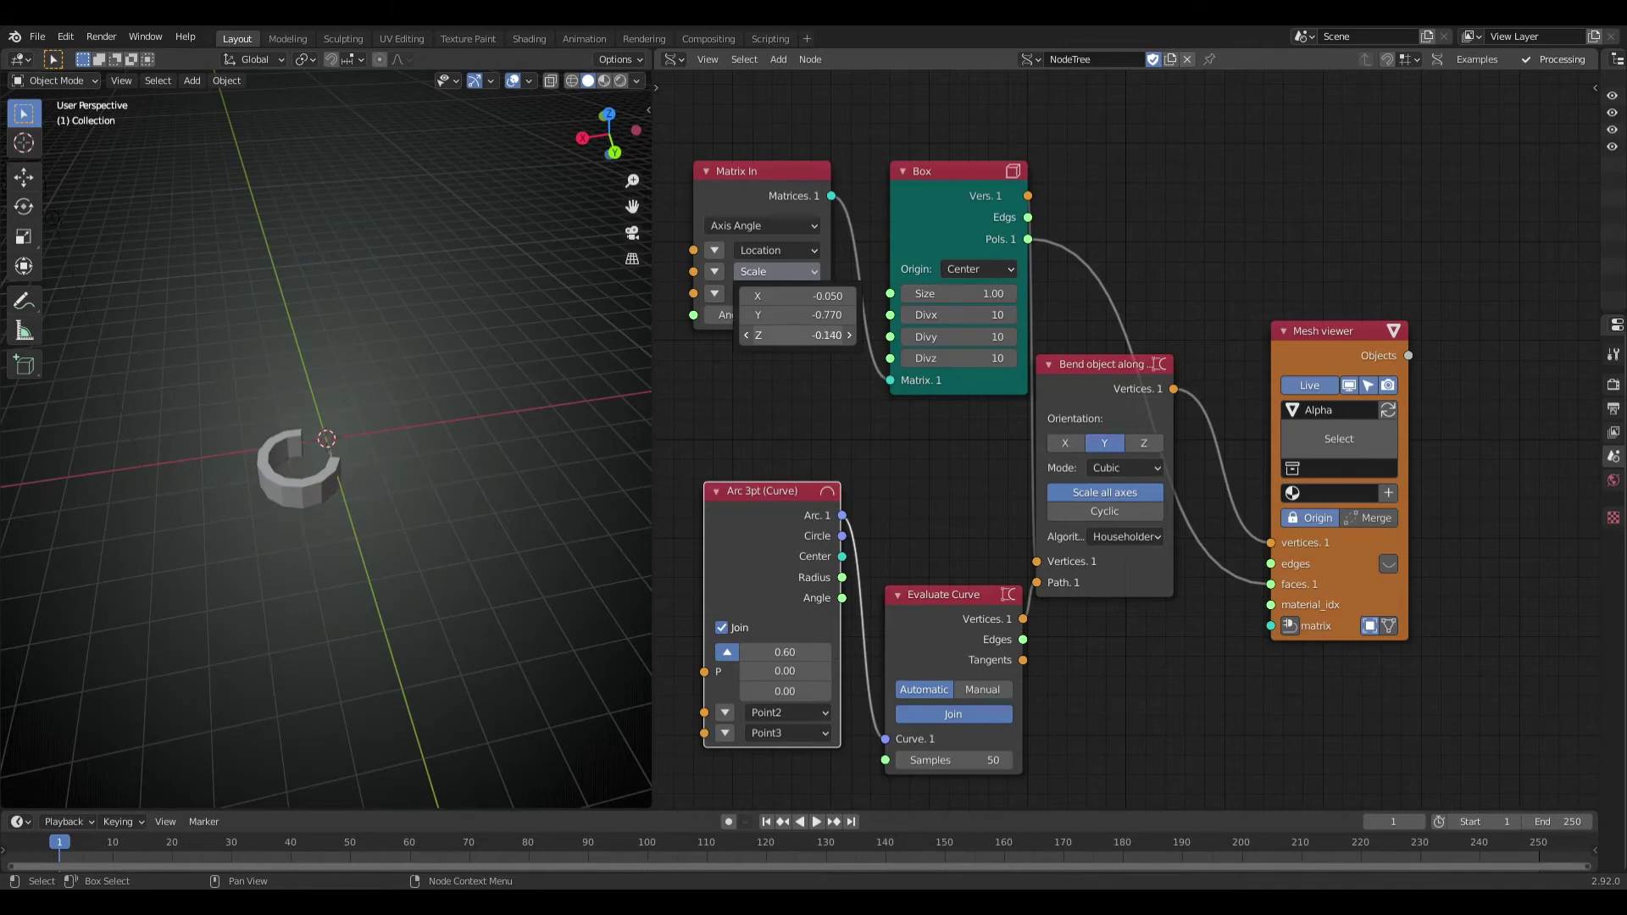
{"action": "mouse_move", "coordinate": [370, 410]}
{"action": "middle_mouse_down"}
{"action": "mouse_move", "coordinate": [530, 405]}
{"action": "mouse_move", "coordinate": [436, 437]}
{"action": "mouse_move", "coordinate": [484, 431]}
{"action": "middle_mouse_up"}
- Set the arc points to 0.60/0.06/0.03, 1.60/0.69/-0.18 and 0.39/4.12/-1.05
{"action": "mouse_move", "coordinate": [785, 671]}
{"action": "left_mouse_down"}
{"action": "mouse_move", "coordinate": [827, 671]}
{"action": "mouse_move", "coordinate": [763, 671]}
{"action": "mouse_move", "coordinate": [778, 691]}
{"action": "mouse_move", "coordinate": [762, 691]}
{"action": "mouse_move", "coordinate": [785, 691]}
{"action": "left_mouse_up"}
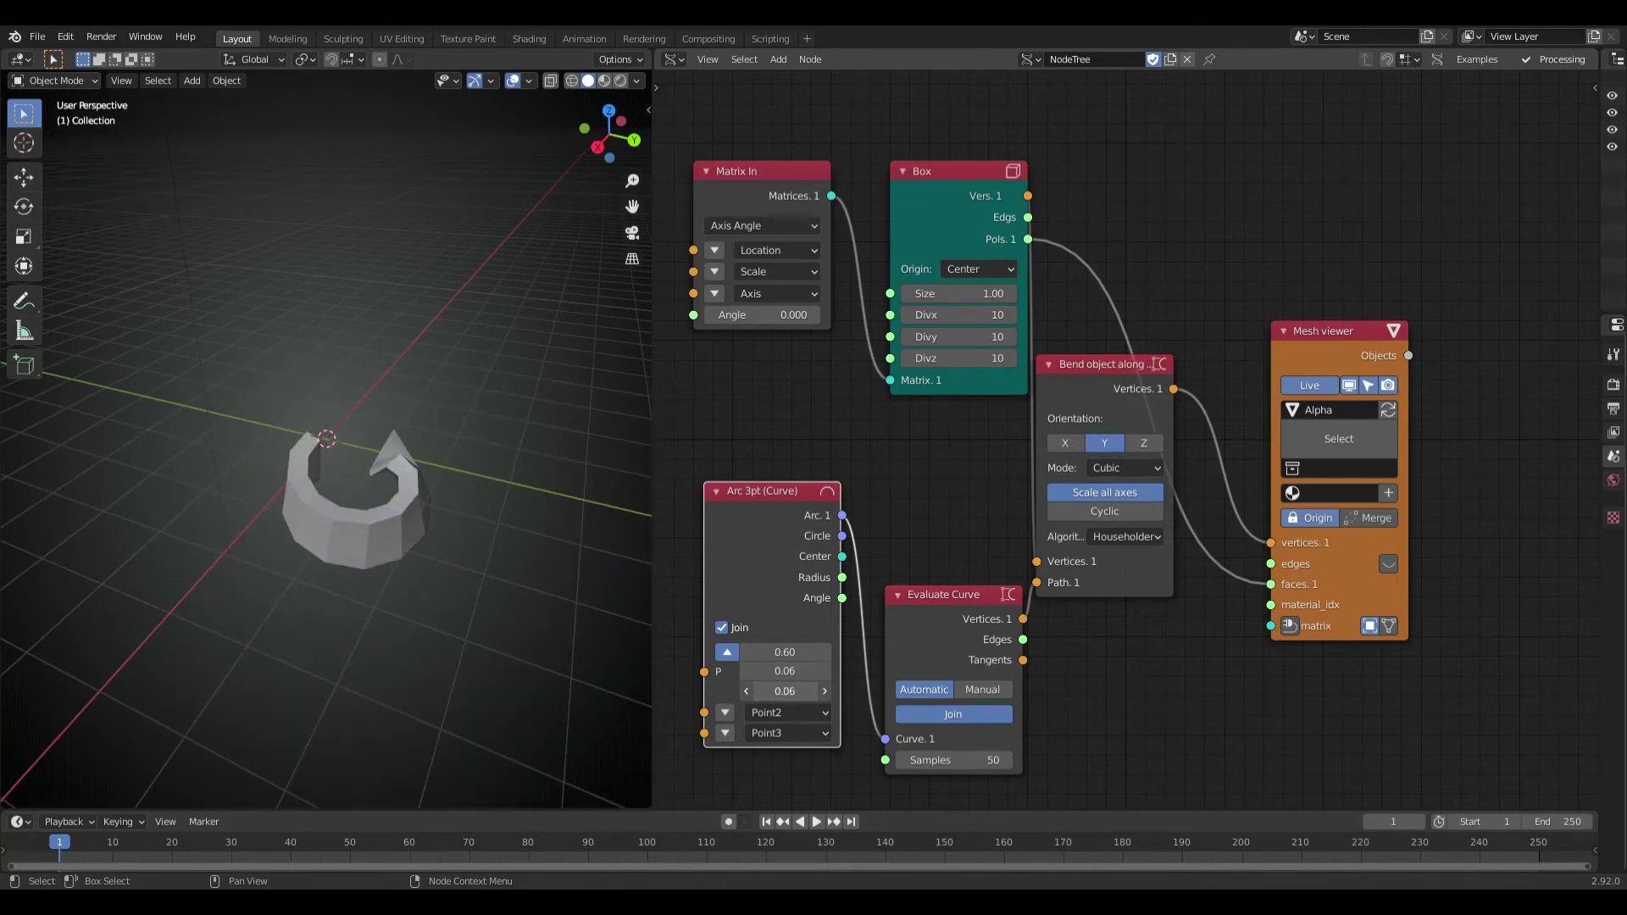
{"action": "left_click", "coordinate": [725, 713]}
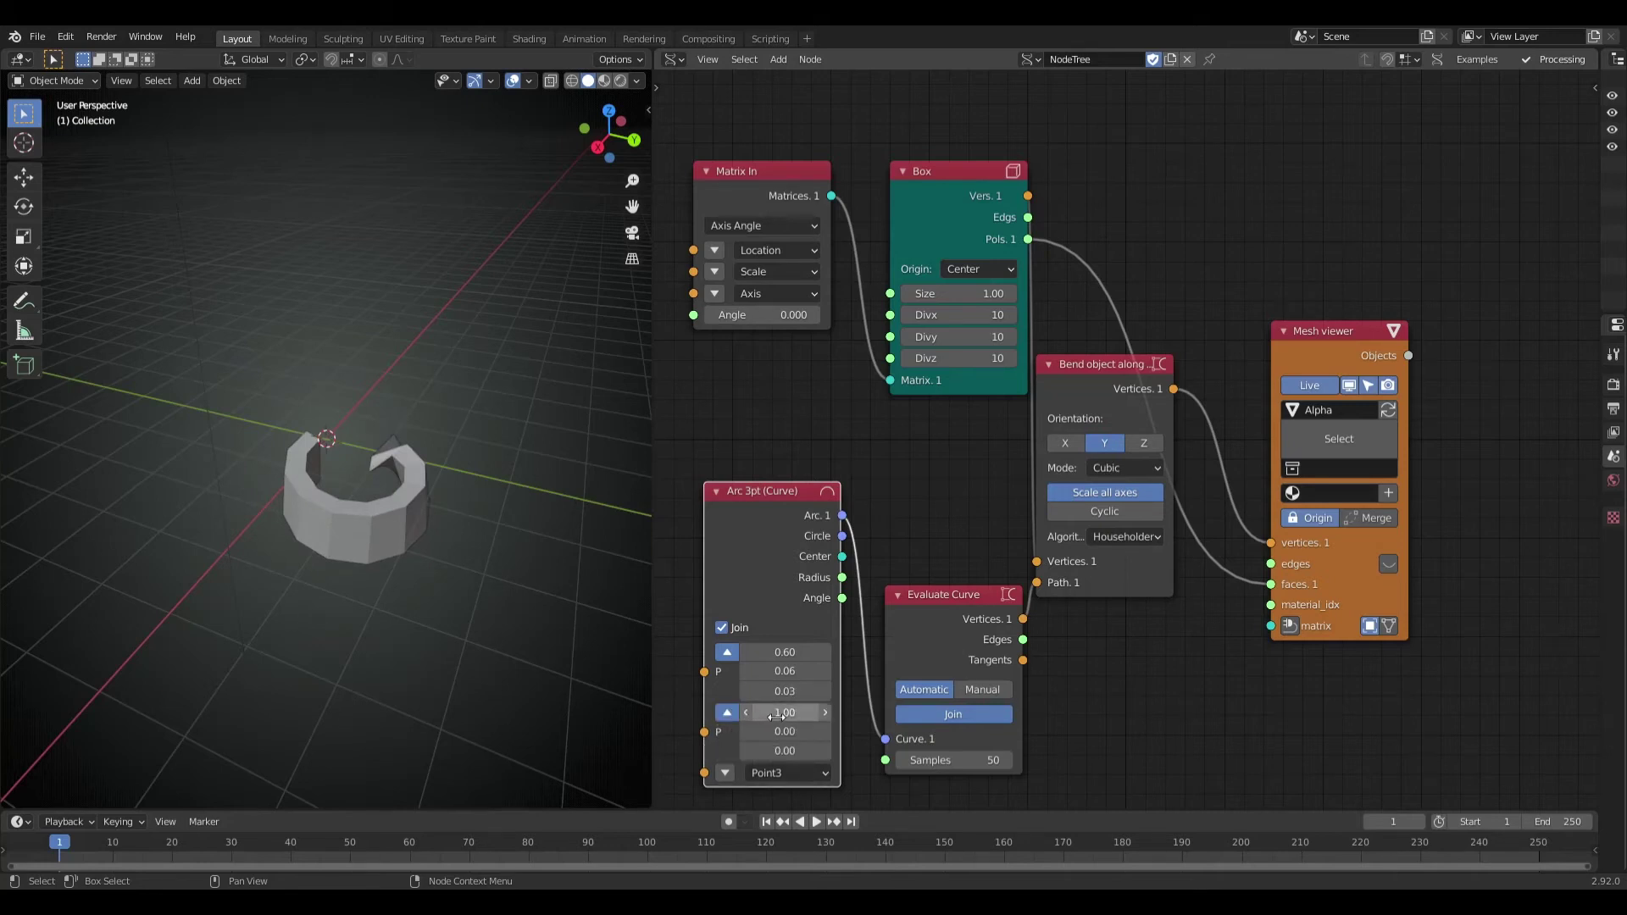
{"action": "mouse_move", "coordinate": [785, 712]}
{"action": "left_mouse_down"}
{"action": "mouse_move", "coordinate": [801, 732]}
{"action": "mouse_move", "coordinate": [767, 751]}
{"action": "mouse_move", "coordinate": [800, 751]}
{"action": "left_mouse_up"}
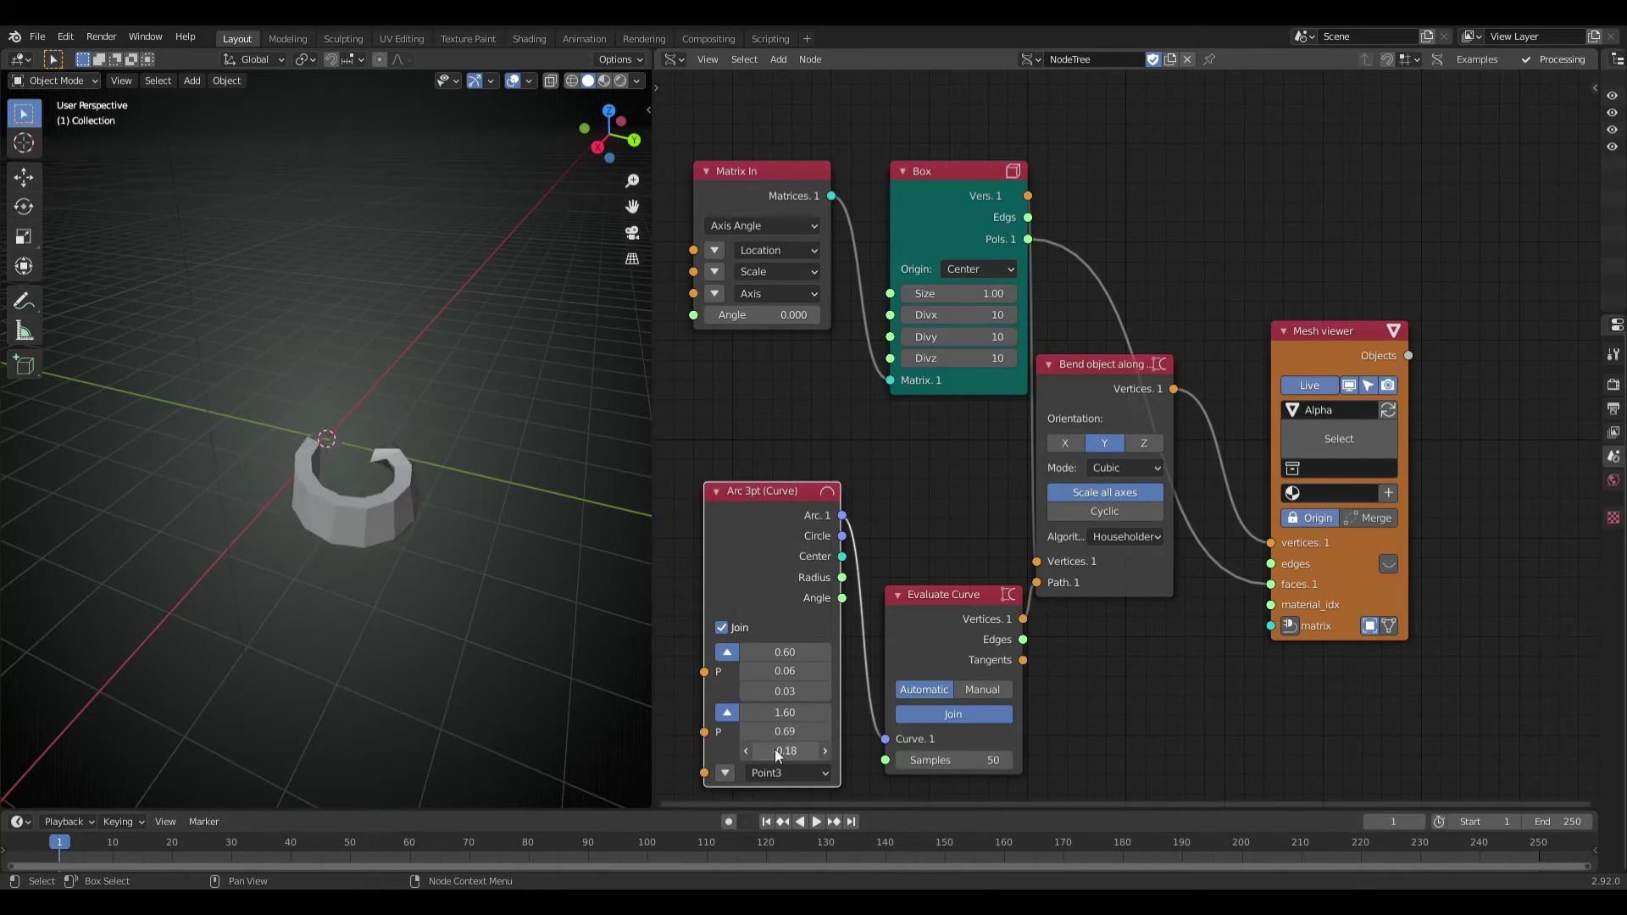
{"action": "left_click", "coordinate": [726, 772]}
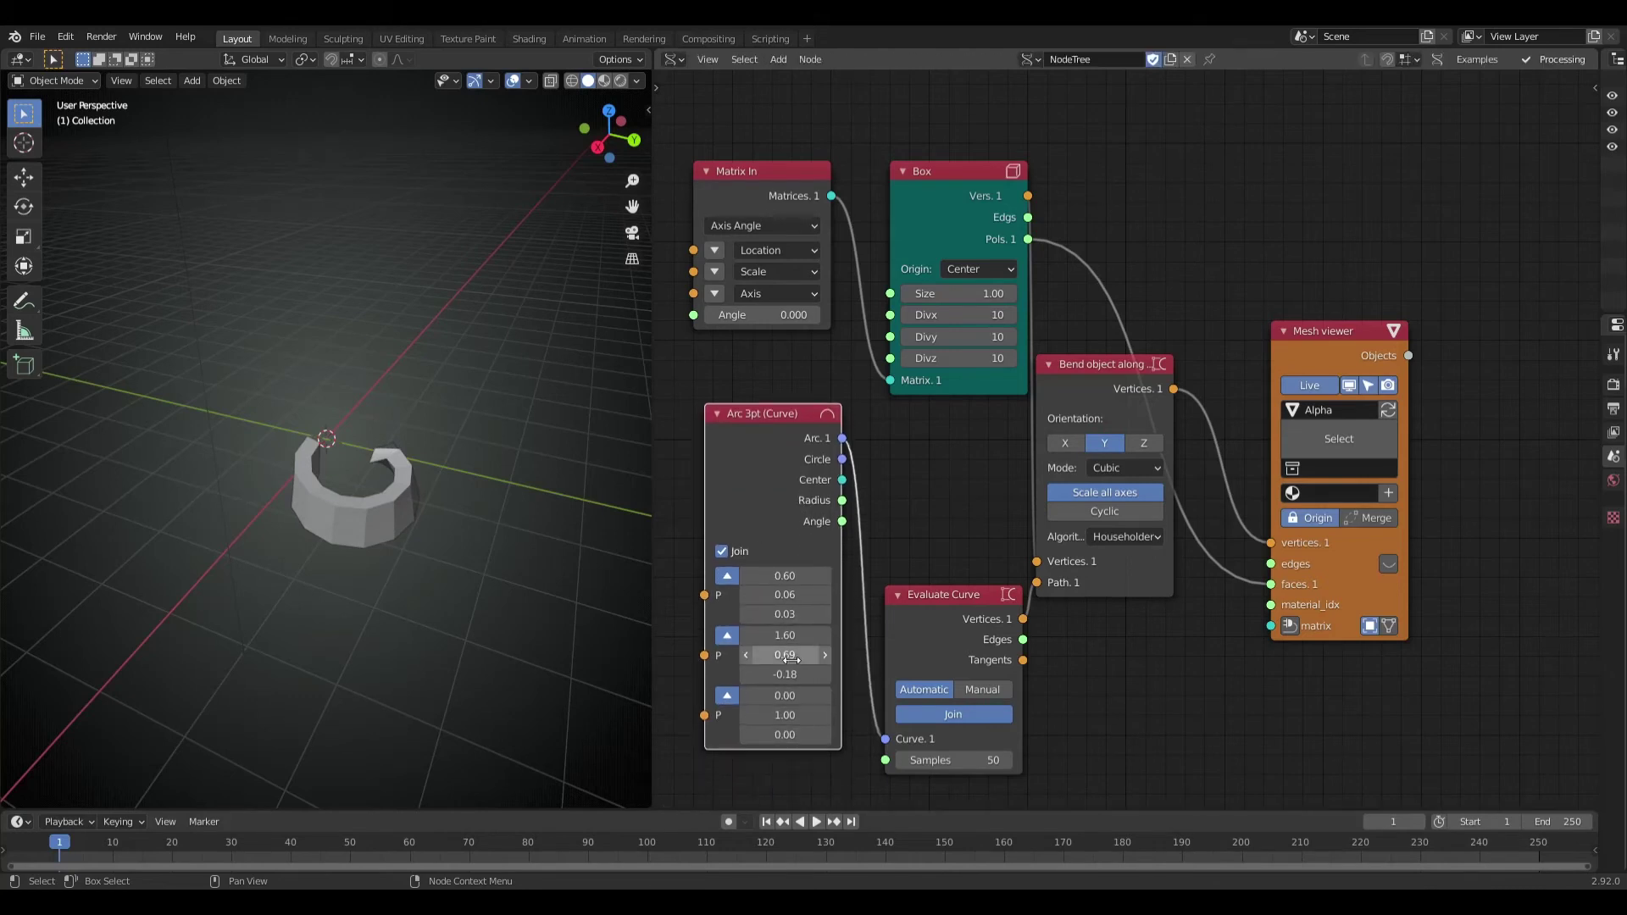
{"action": "mouse_move", "coordinate": [785, 694]}
{"action": "left_mouse_down"}
{"action": "mouse_move", "coordinate": [771, 695]}
{"action": "mouse_move", "coordinate": [814, 715]}
{"action": "mouse_move", "coordinate": [800, 734]}
{"action": "mouse_move", "coordinate": [759, 735]}
{"action": "mouse_move", "coordinate": [775, 735]}
{"action": "left_mouse_up"}
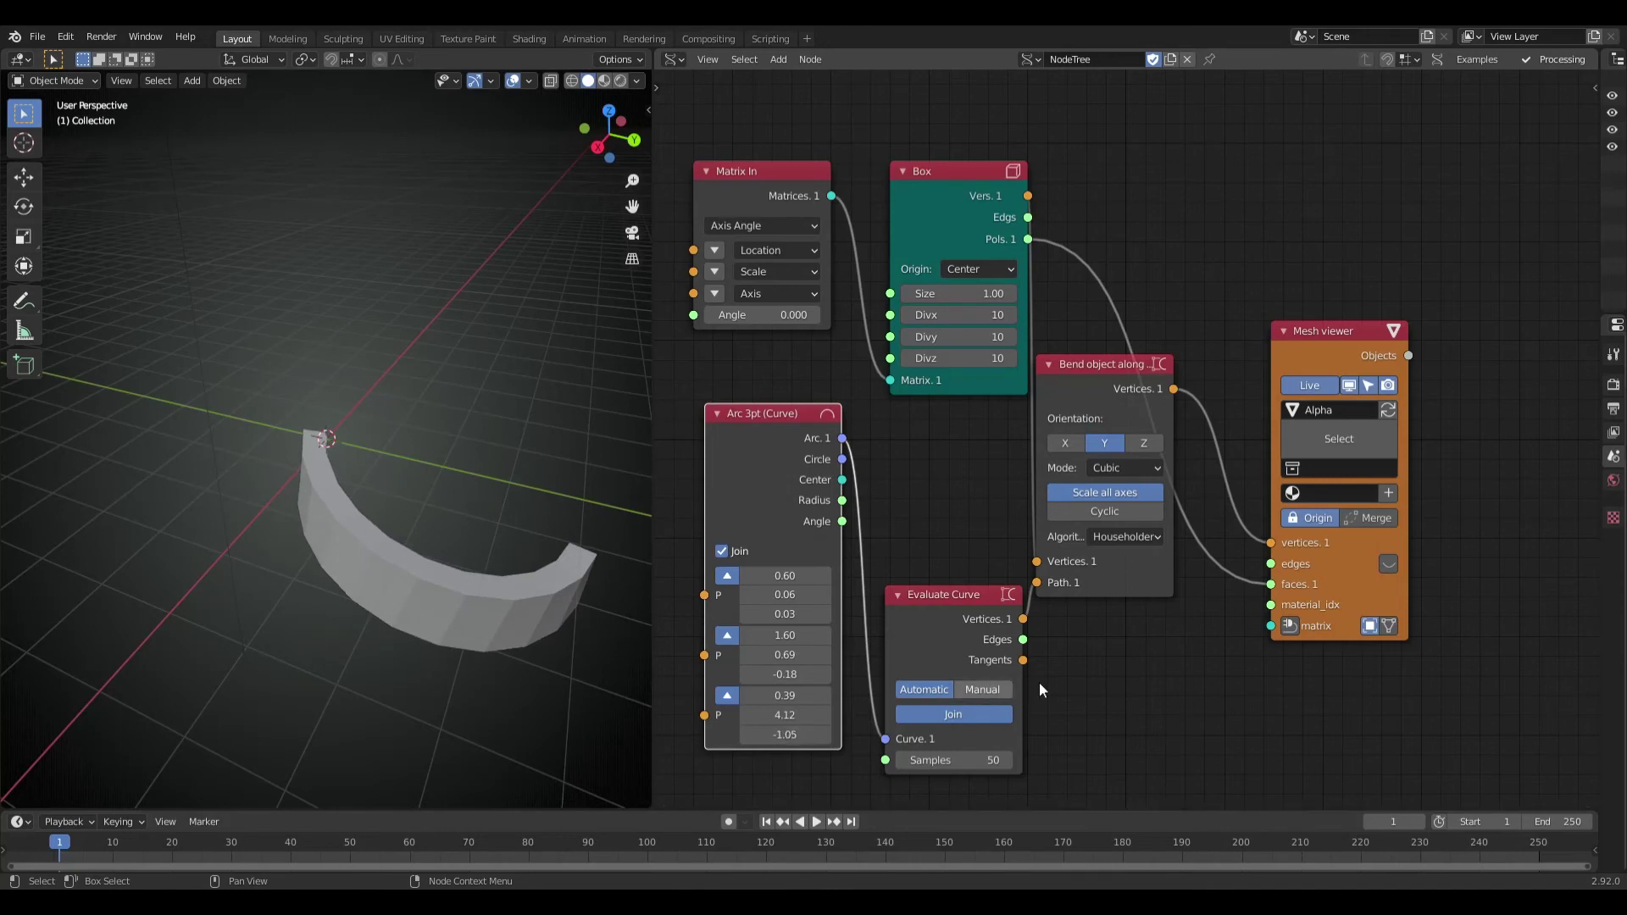
- Toggle Cyclic on and back off, rotate the Matrix In angle to 3.990, and adjust its scale
{"action": "left_click", "coordinate": [1095, 510]}
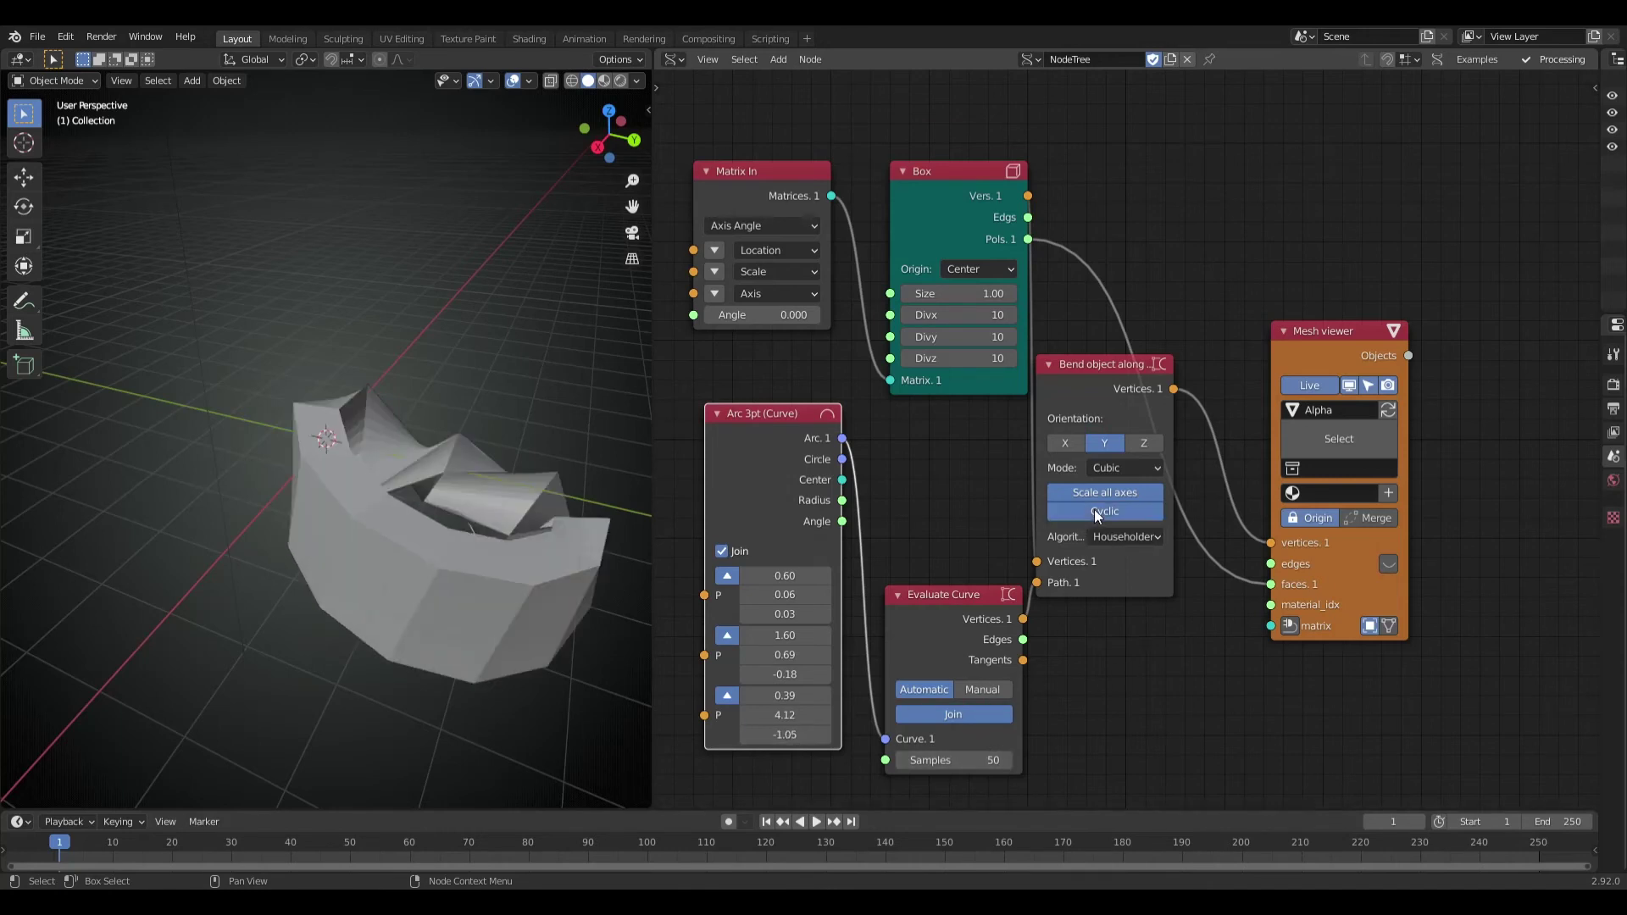
{"action": "left_click", "coordinate": [1095, 510]}
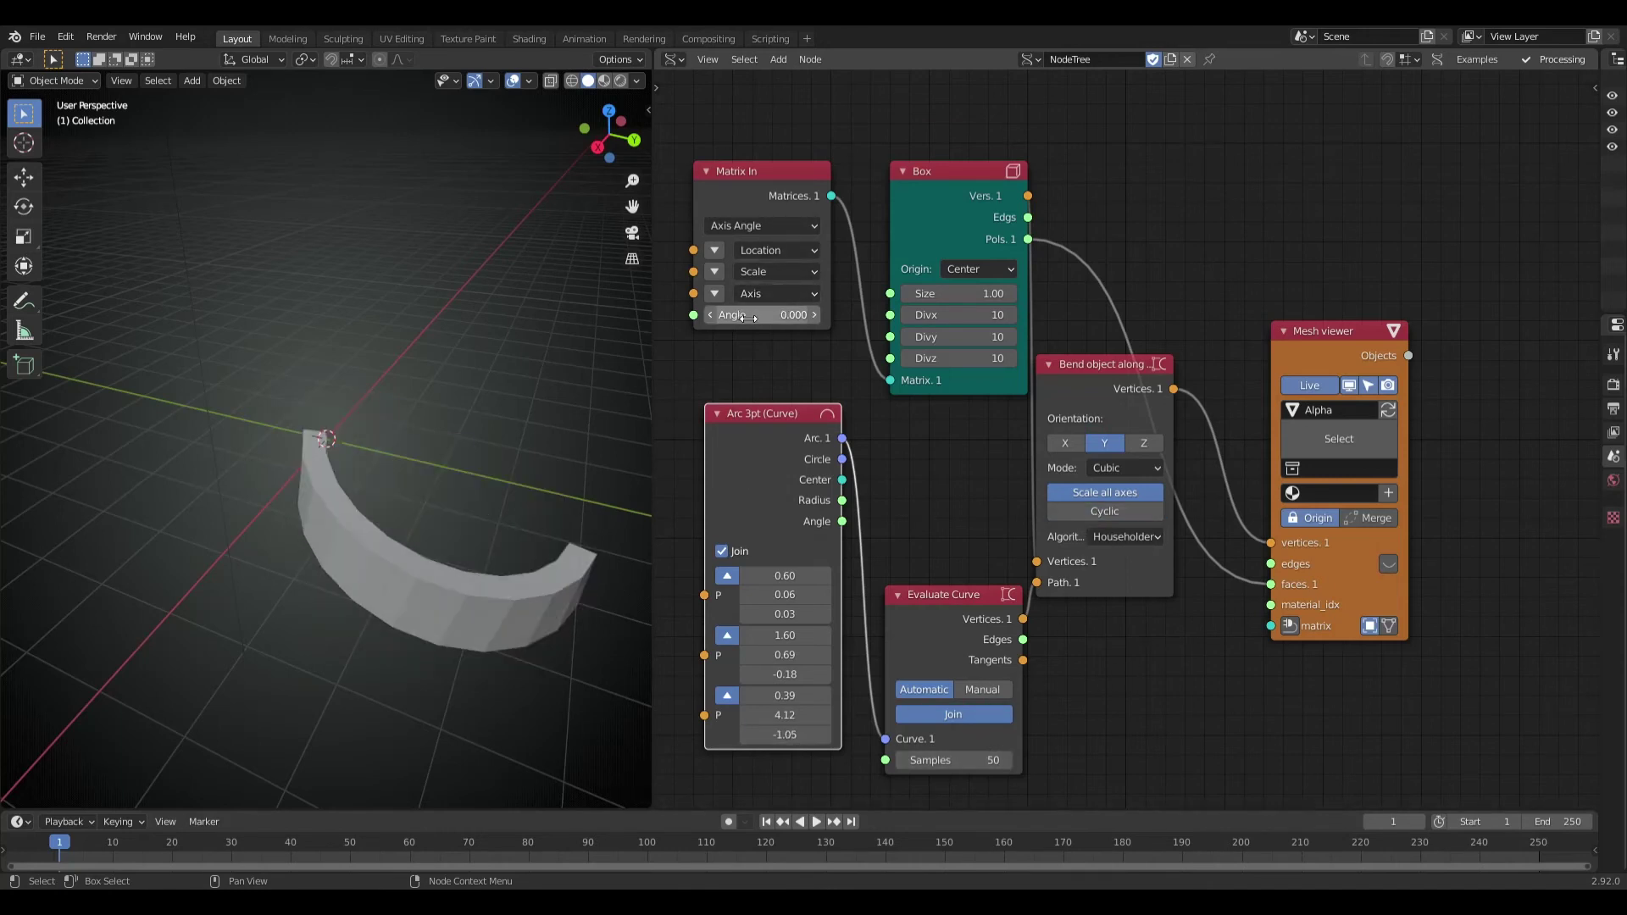
{"action": "mouse_move", "coordinate": [748, 317]}
{"action": "left_mouse_down"}
{"action": "mouse_move", "coordinate": [813, 318]}
{"action": "mouse_move", "coordinate": [771, 272]}
{"action": "left_mouse_up"}
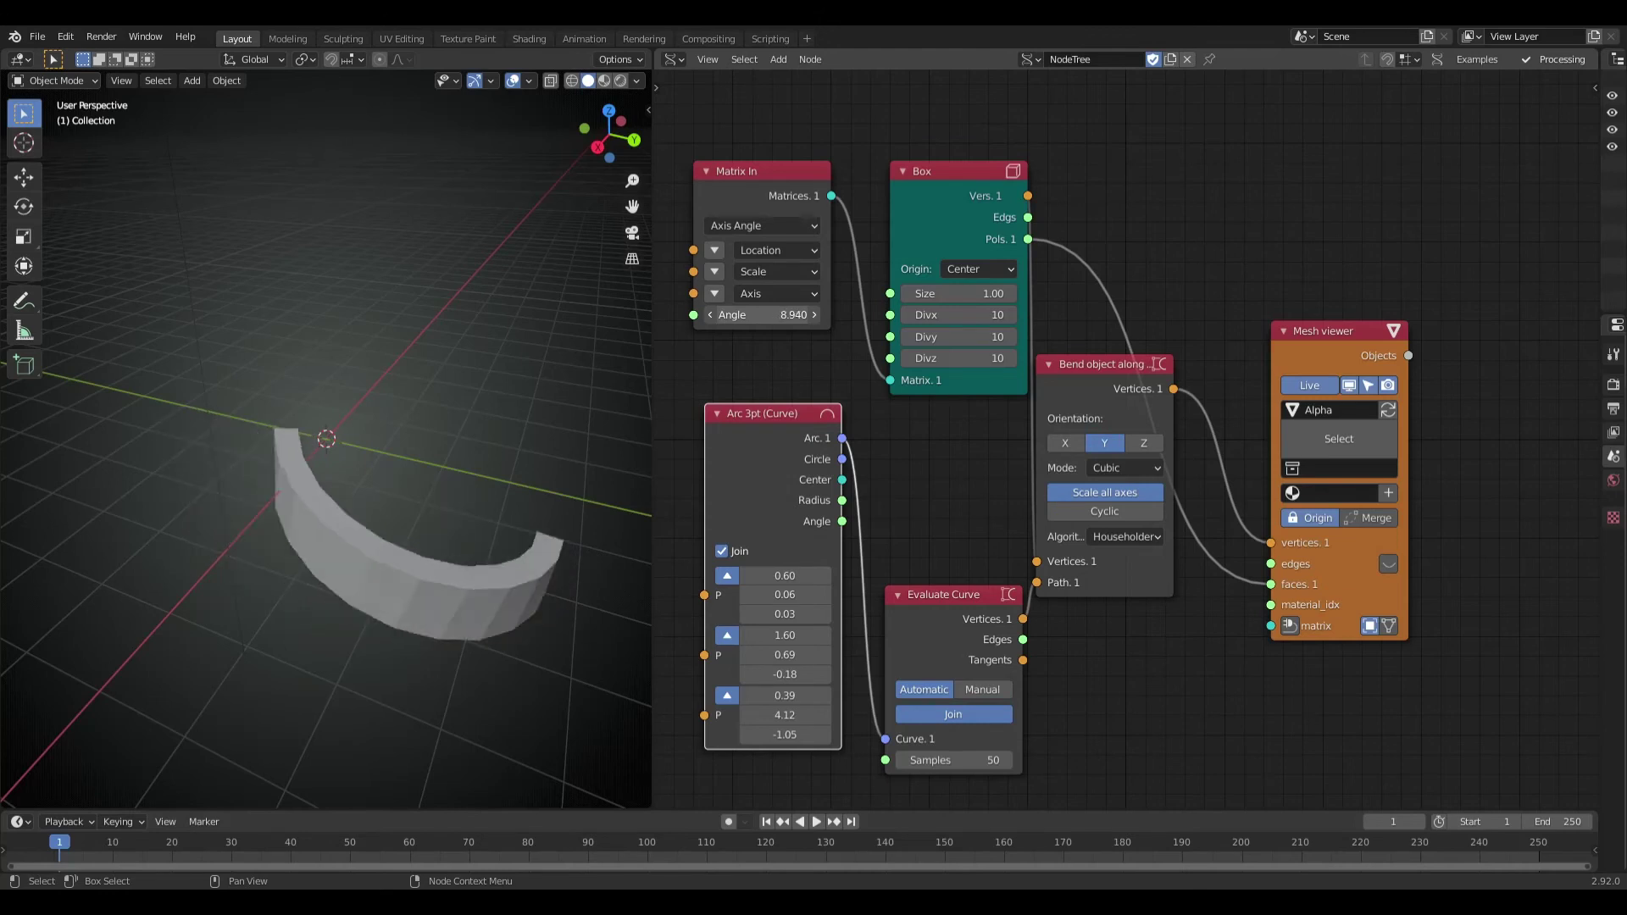
{"action": "left_click", "coordinate": [714, 271]}
{"action": "mouse_move", "coordinate": [775, 290]}
{"action": "left_mouse_down"}
{"action": "mouse_move", "coordinate": [813, 291]}
{"action": "mouse_move", "coordinate": [746, 291]}
{"action": "left_mouse_up"}
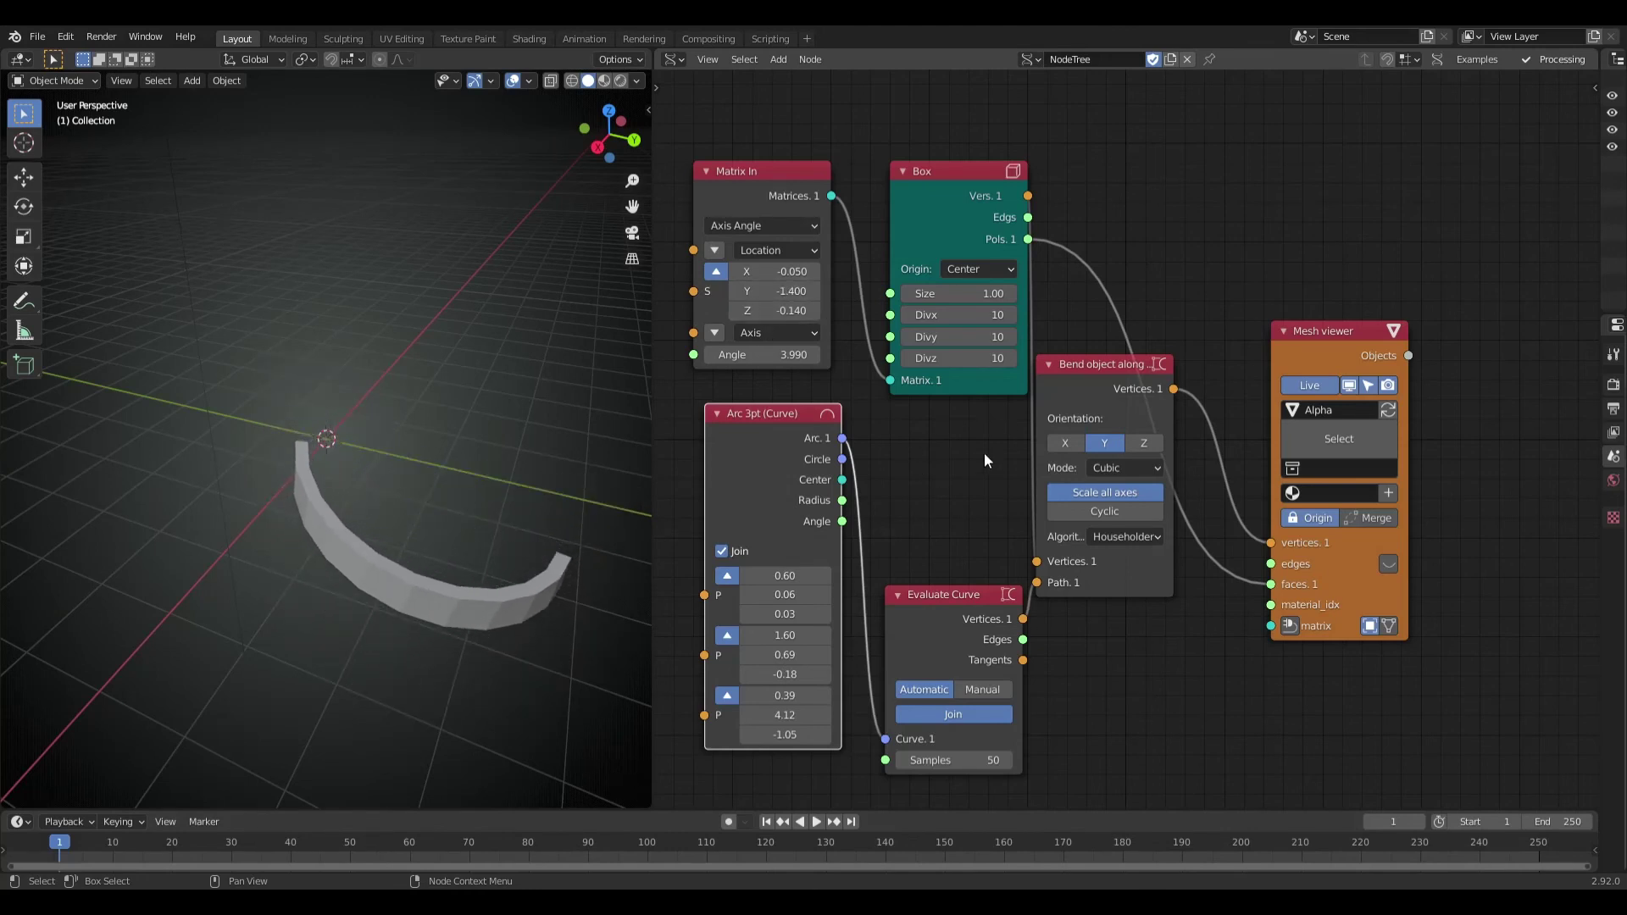
- Use Tracking bend, set Matrix In to 0.040, -1.430, 0.040, and raise arc values to 2.82, 3.24, 3.45
{"action": "left_click", "coordinate": [1127, 583]}
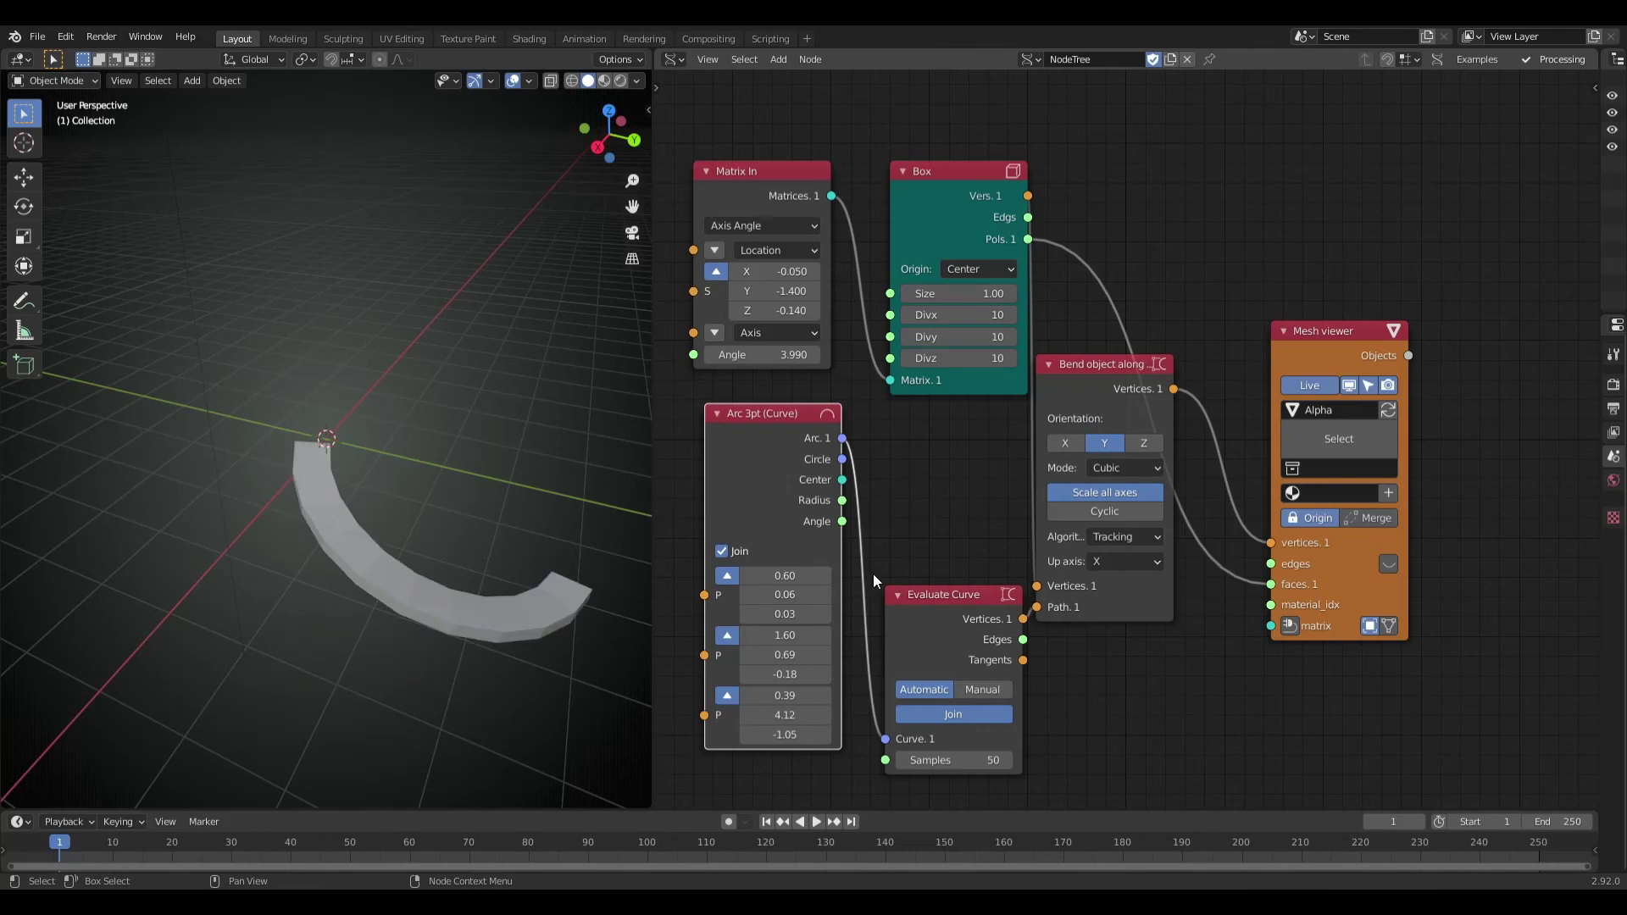
{"action": "mouse_move", "coordinate": [610, 576]}
{"action": "middle_mouse_down"}
{"action": "mouse_move", "coordinate": [492, 578]}
{"action": "mouse_move", "coordinate": [493, 517]}
{"action": "mouse_move", "coordinate": [496, 536]}
{"action": "middle_mouse_up"}
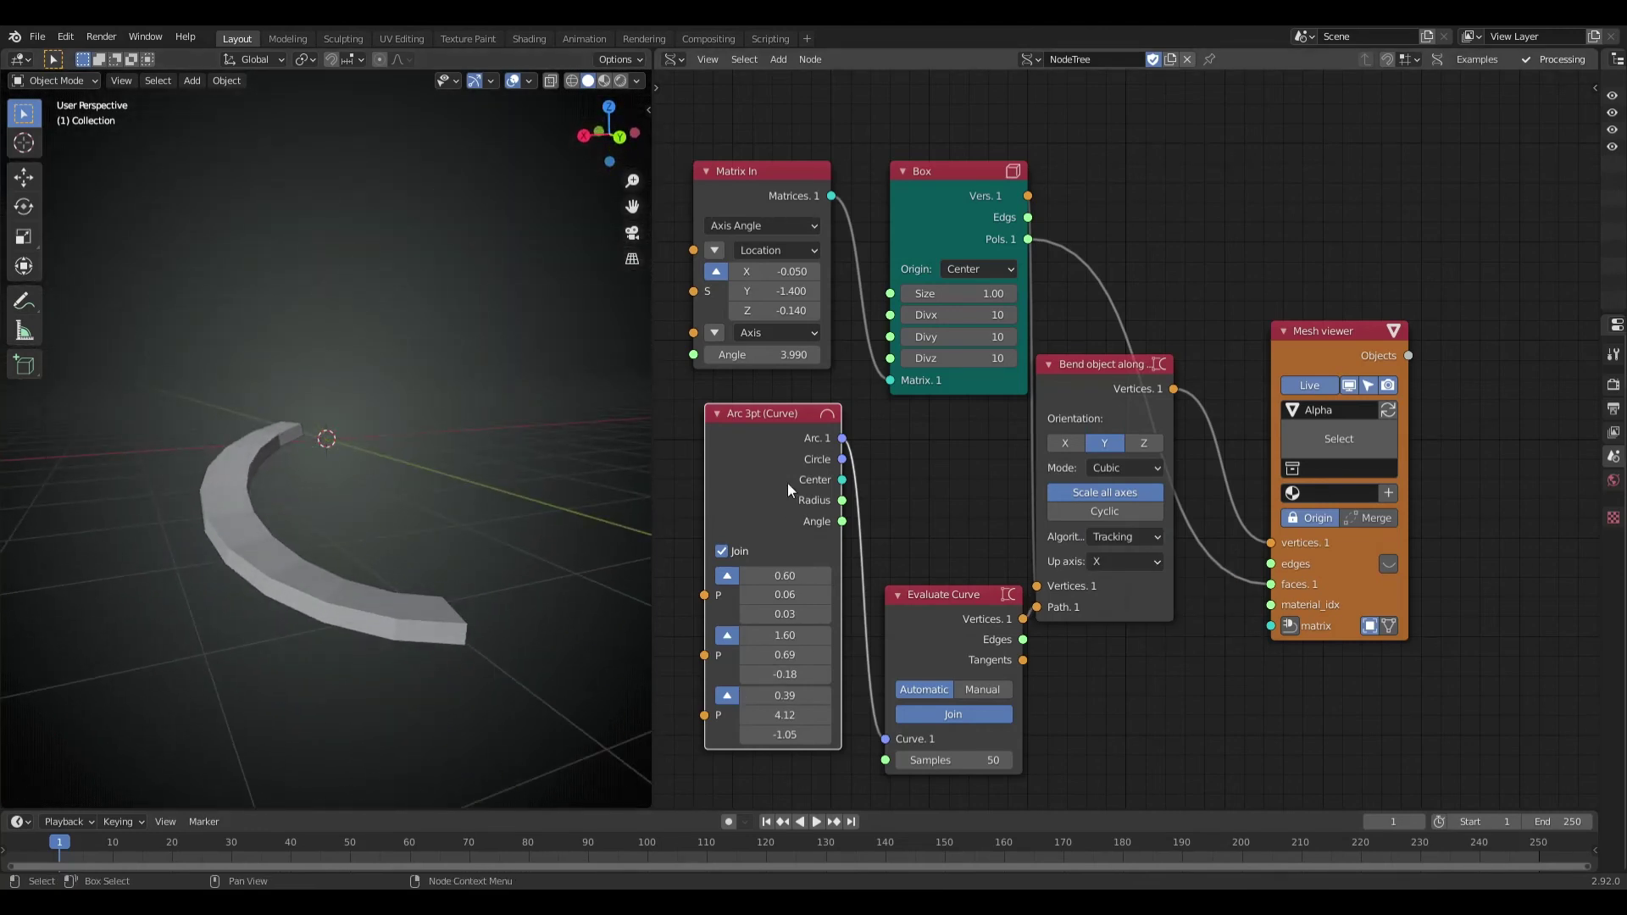
{"action": "mouse_move", "coordinate": [789, 290]}
{"action": "left_mouse_down"}
{"action": "mouse_move", "coordinate": [792, 275]}
{"action": "mouse_move", "coordinate": [763, 310]}
{"action": "left_mouse_up"}
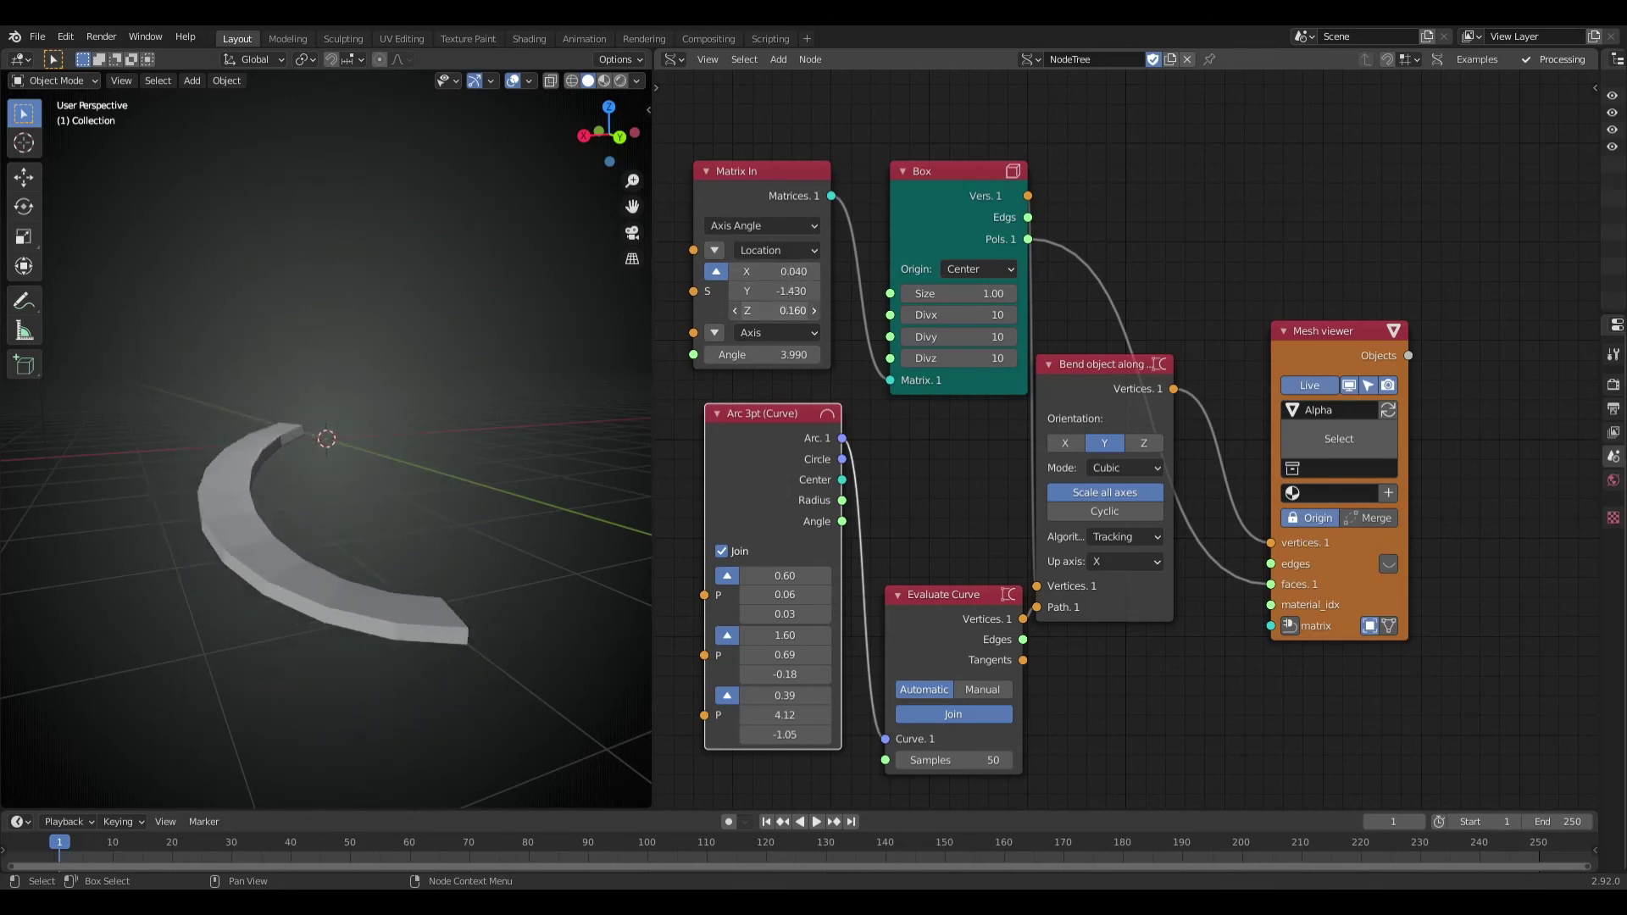
{"action": "mouse_move", "coordinate": [765, 654]}
{"action": "left_mouse_down"}
{"action": "mouse_move", "coordinate": [839, 654]}
{"action": "mouse_move", "coordinate": [758, 654]}
{"action": "mouse_move", "coordinate": [776, 619]}
{"action": "left_mouse_up"}
{"action": "left_click_drag", "start_coordinate": [785, 696], "coordinate": [801, 695]}
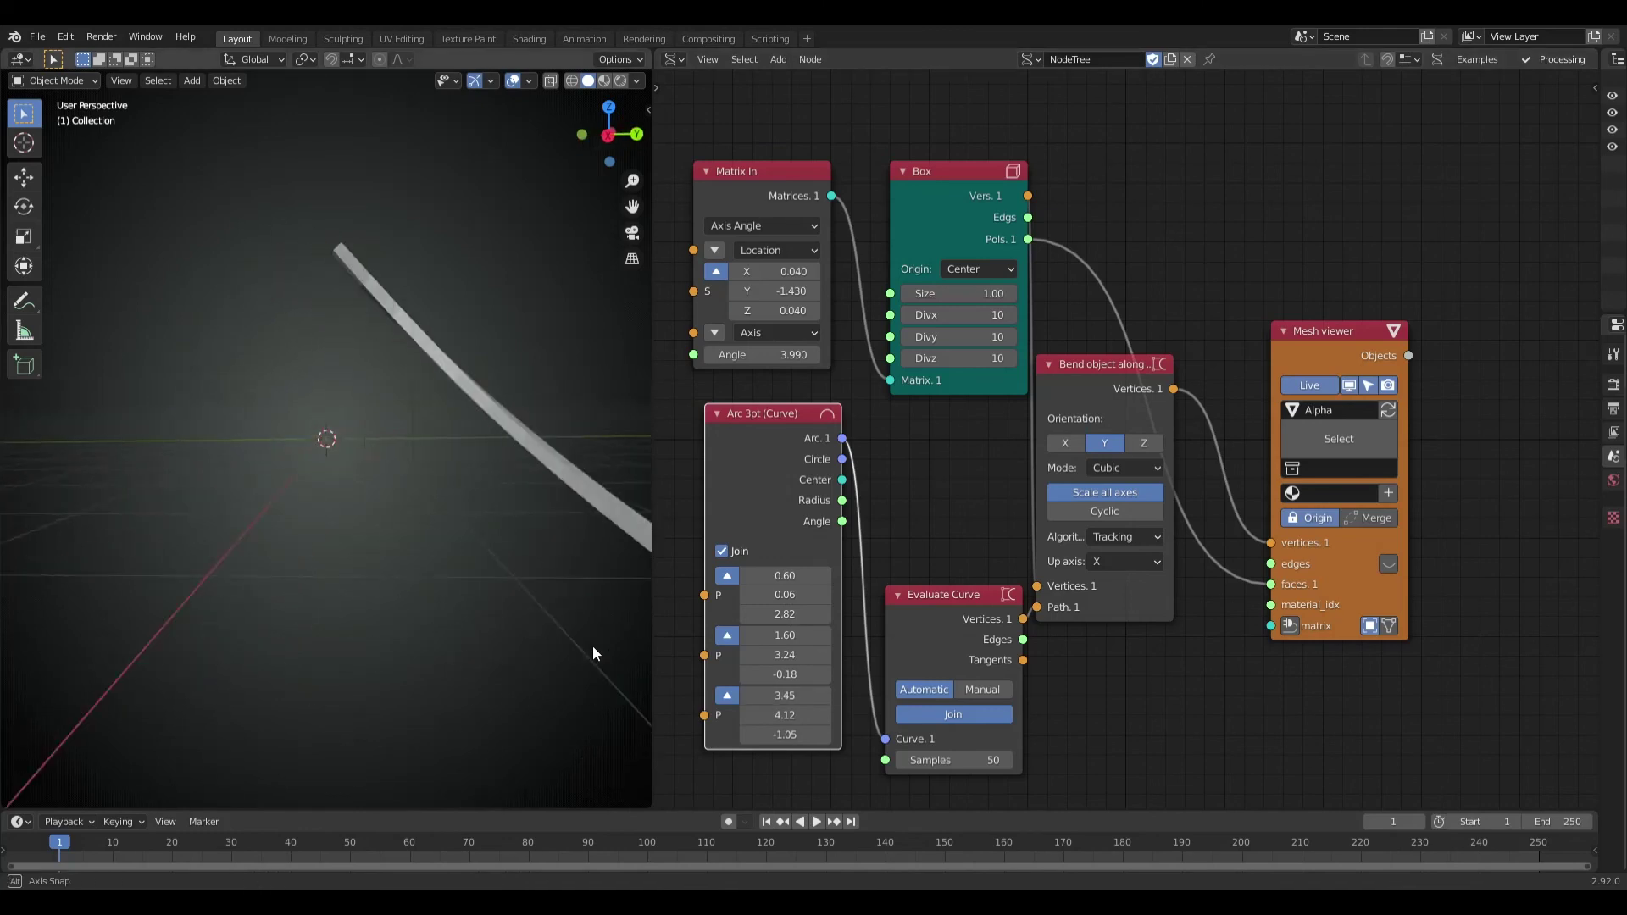
{"action": "mouse_move", "coordinate": [480, 650]}
{"action": "middle_mouse_down"}
{"action": "mouse_move", "coordinate": [522, 663]}
{"action": "mouse_move", "coordinate": [454, 661]}
{"action": "middle_mouse_up"}
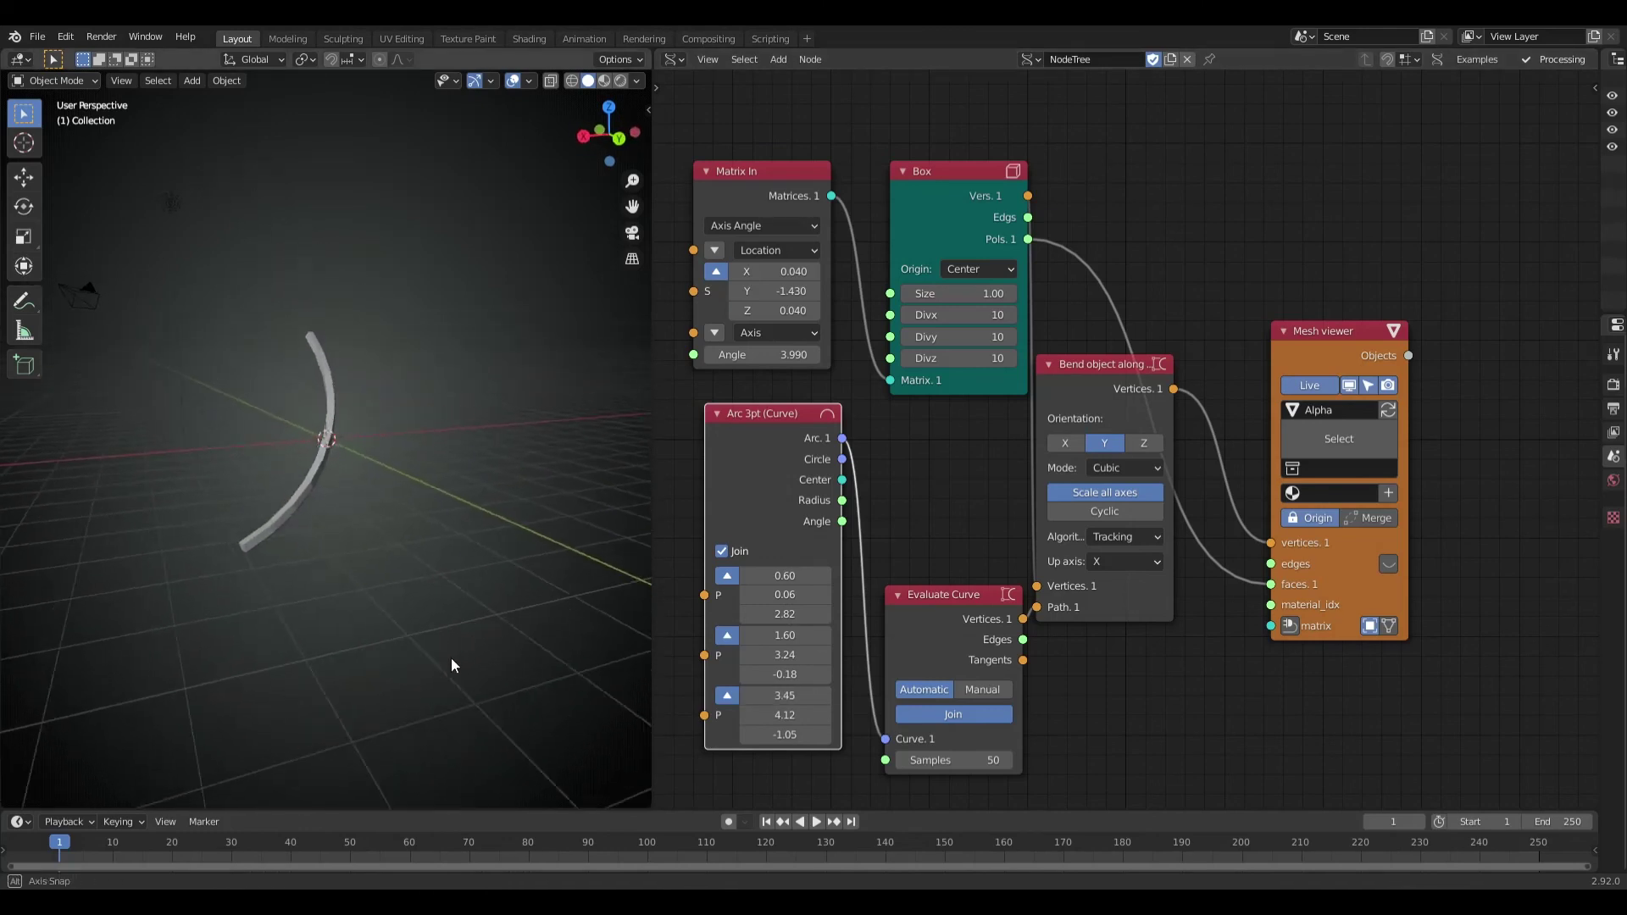